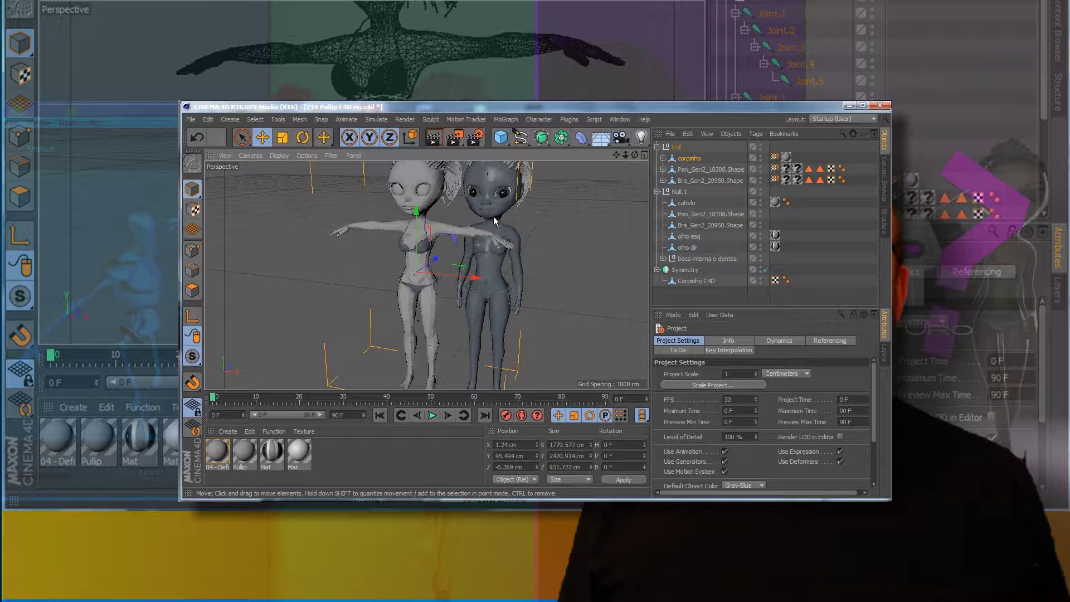
Hide Null.1's dark doll meshes in the editor and switch to the four-view layout
left_click(761, 190)
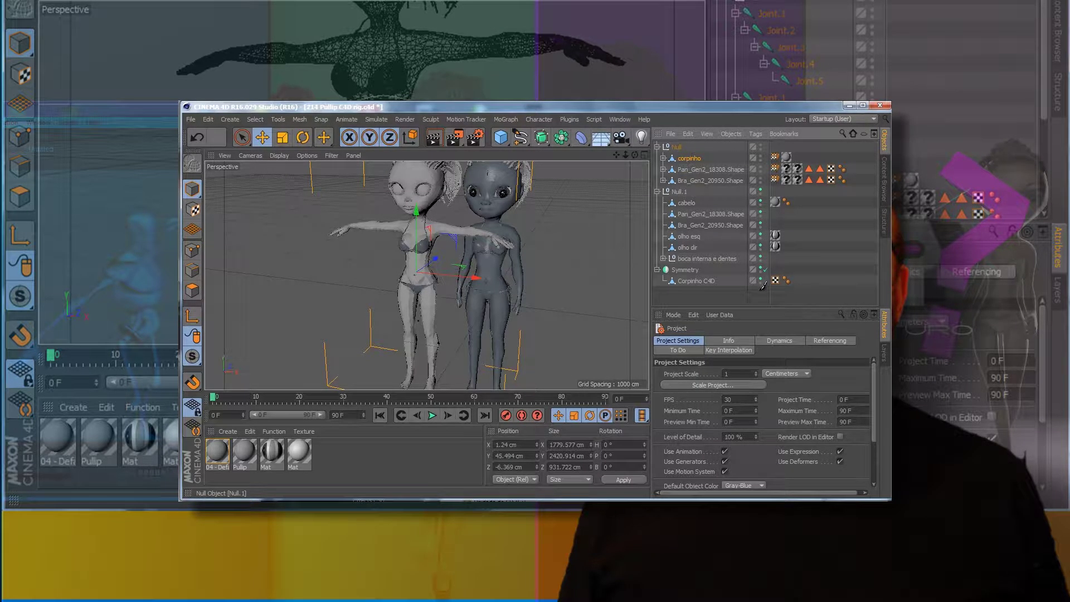
left_click_drag(763, 202, 762, 282)
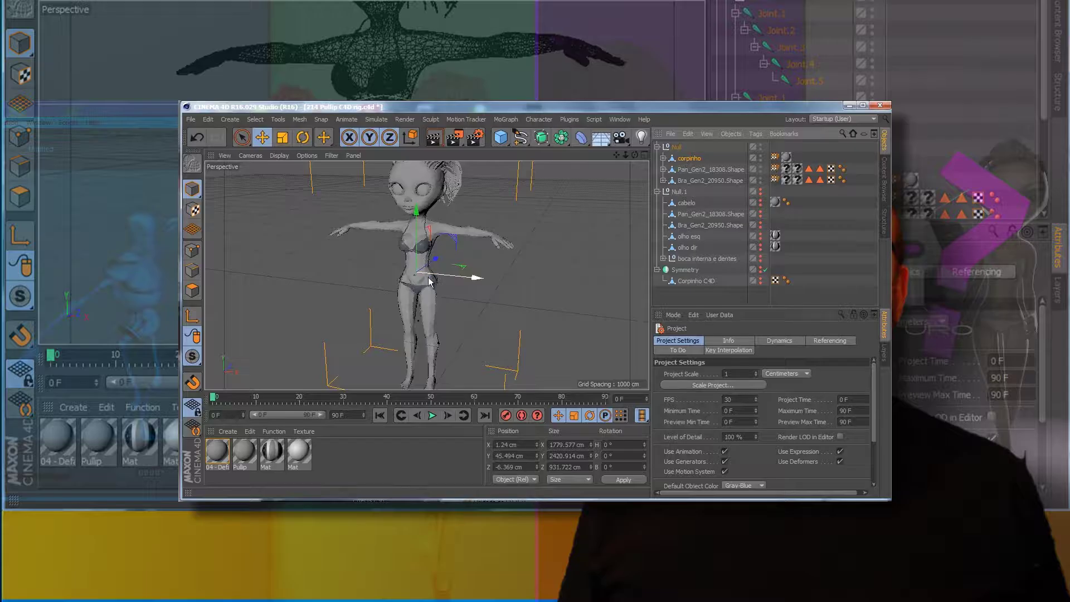
left_click(645, 157)
left_click(383, 330)
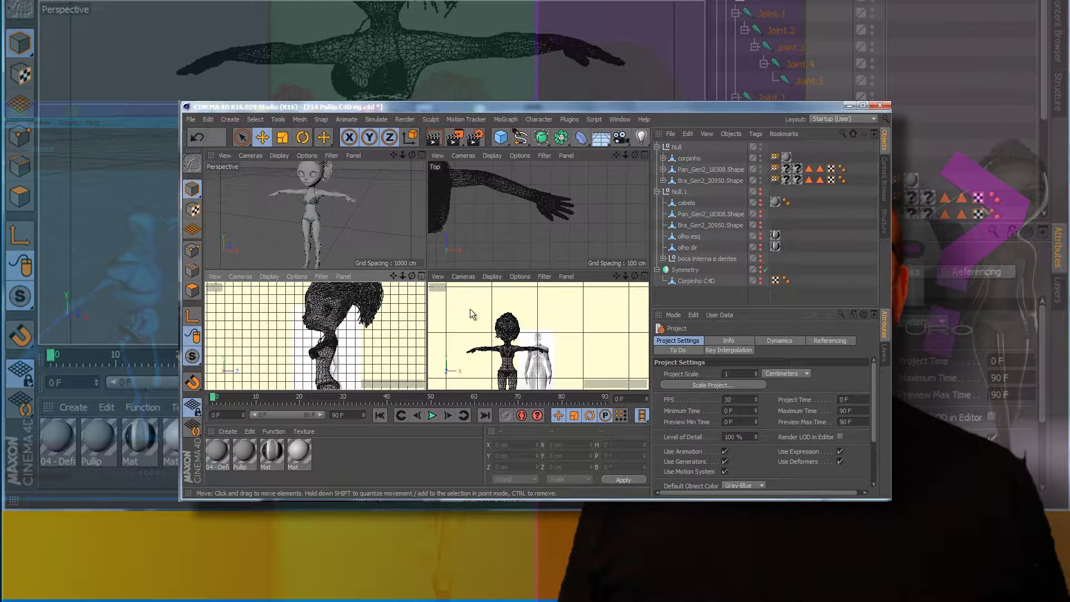
Turn off Show Picture for the background images in the Right and Front views
left_click(278, 277)
mouse_move(295, 276)
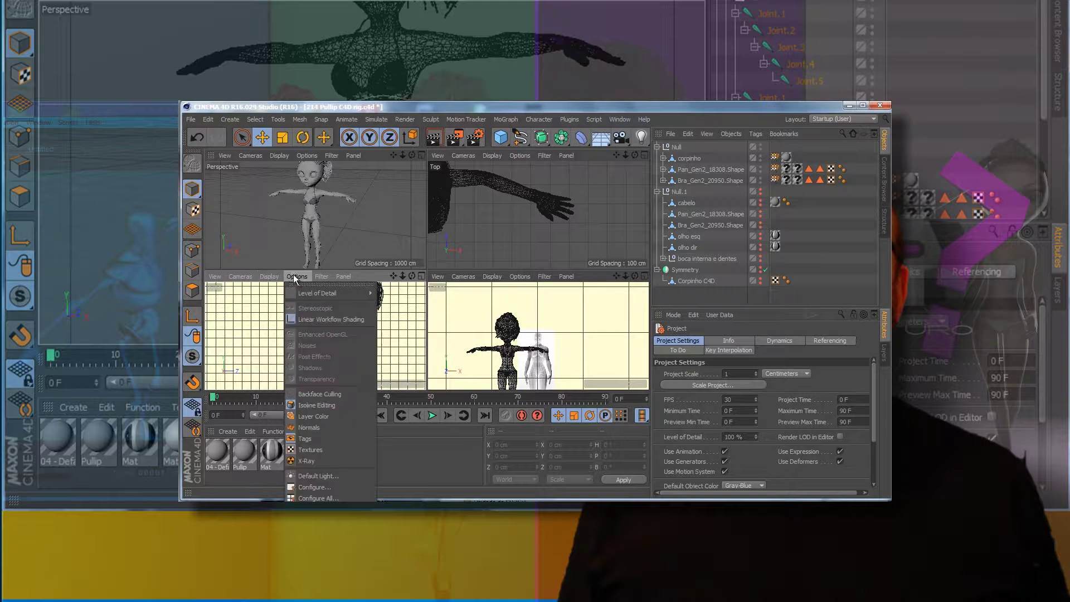
left_click(328, 486)
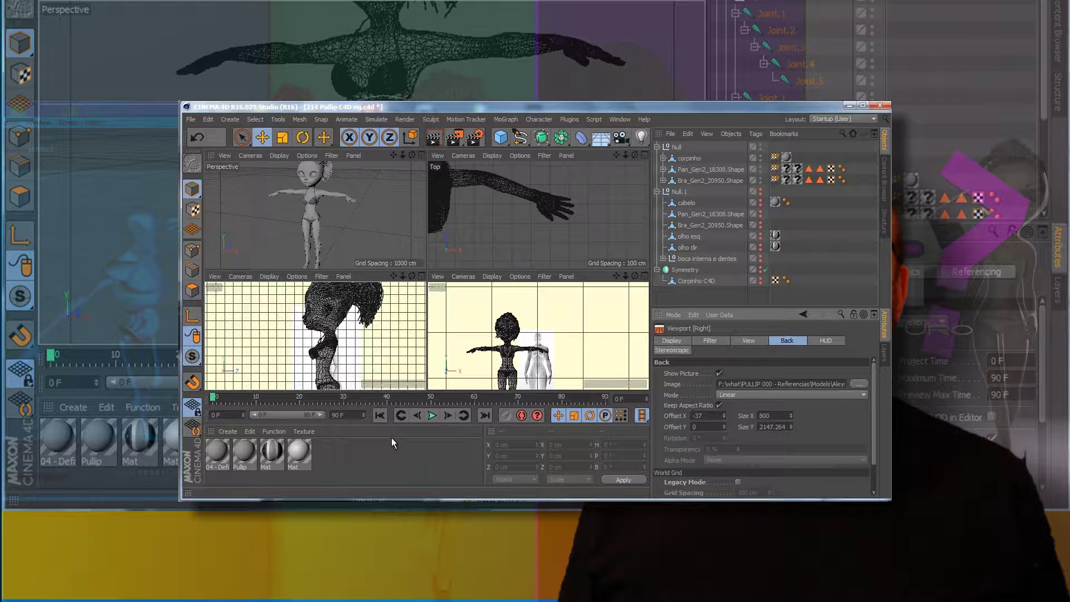
left_click(719, 373)
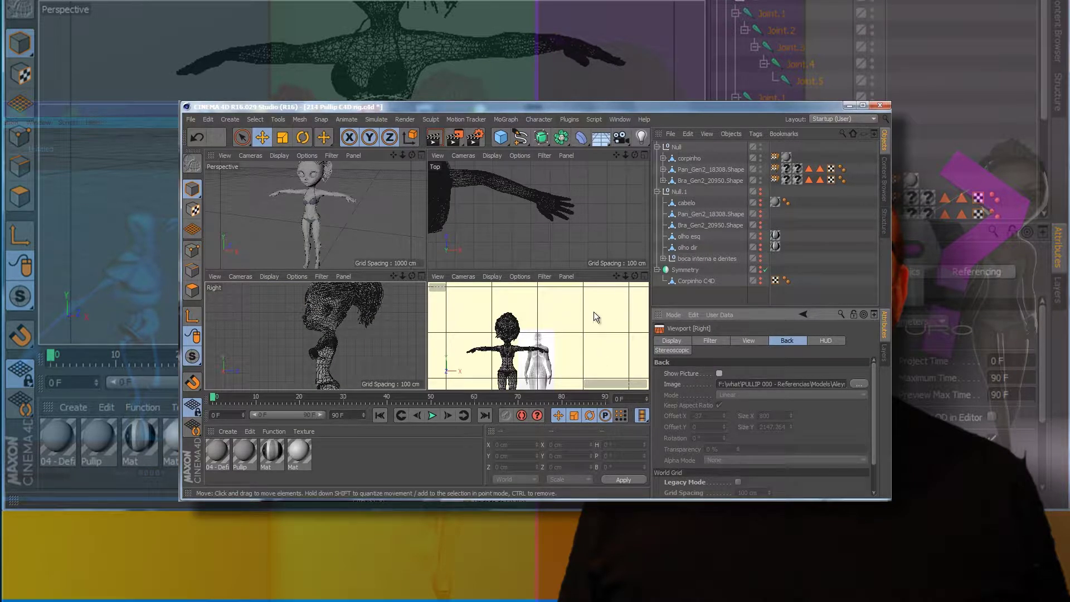
left_click(519, 276)
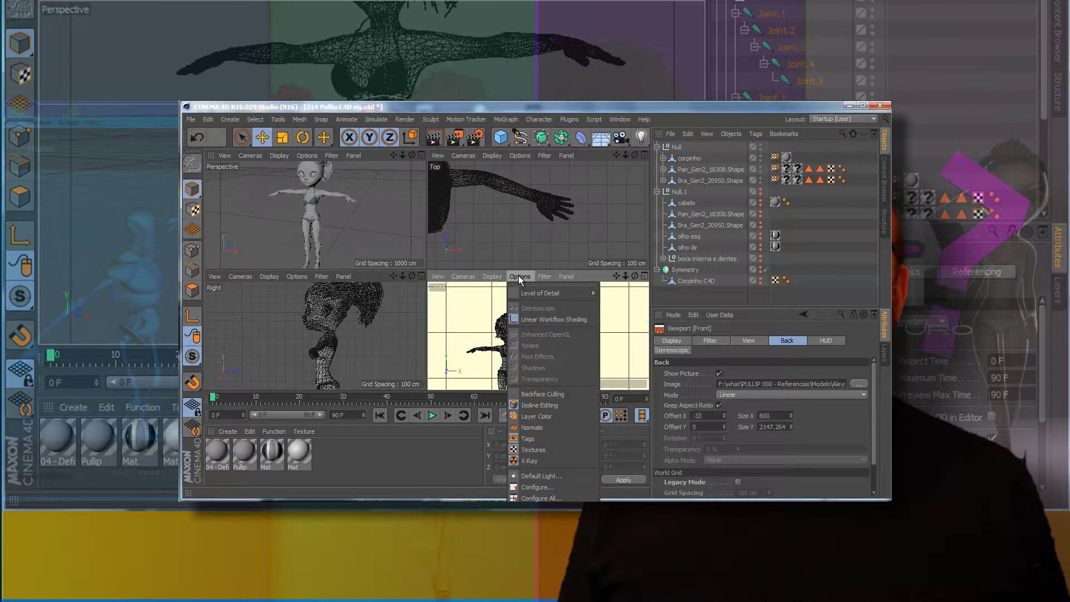
left_click(549, 488)
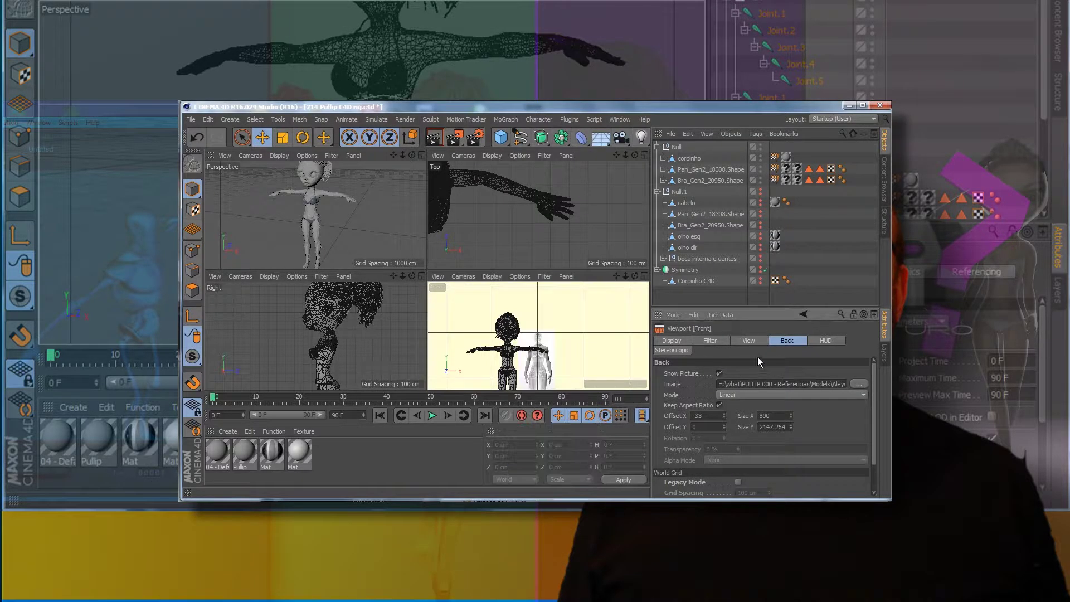
left_click(719, 373)
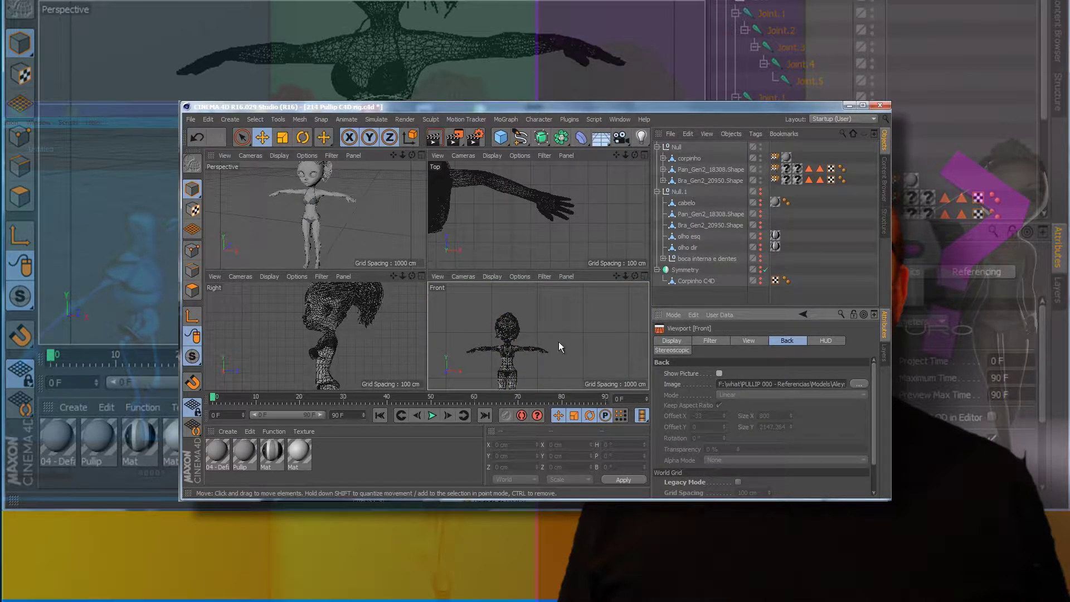
Set Right, Front and Perspective views to Lines display and frame the doll
left_click(266, 278)
left_click(297, 371)
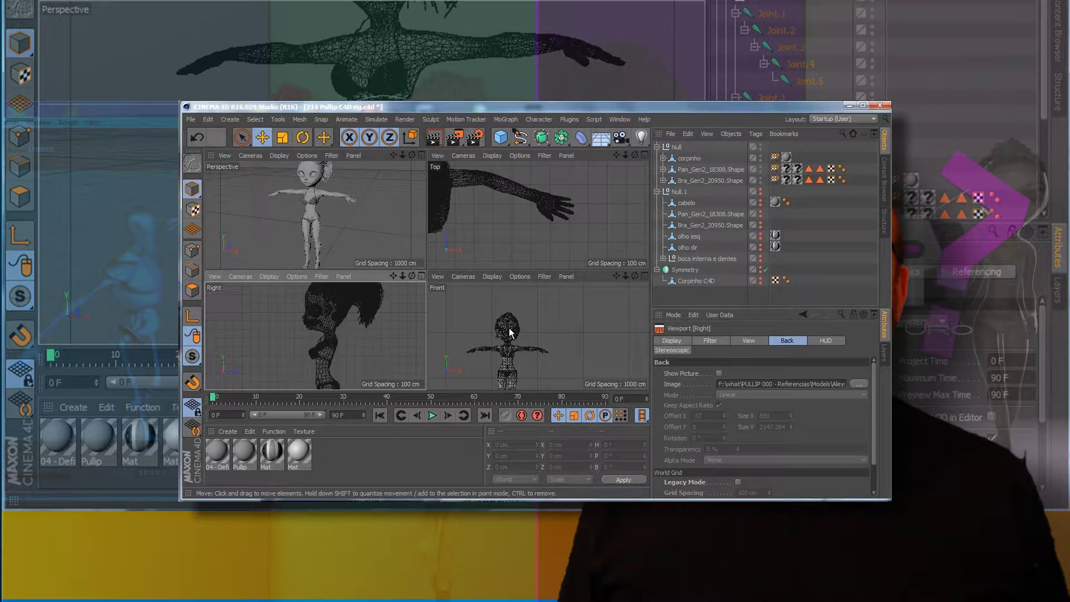
left_click(493, 276)
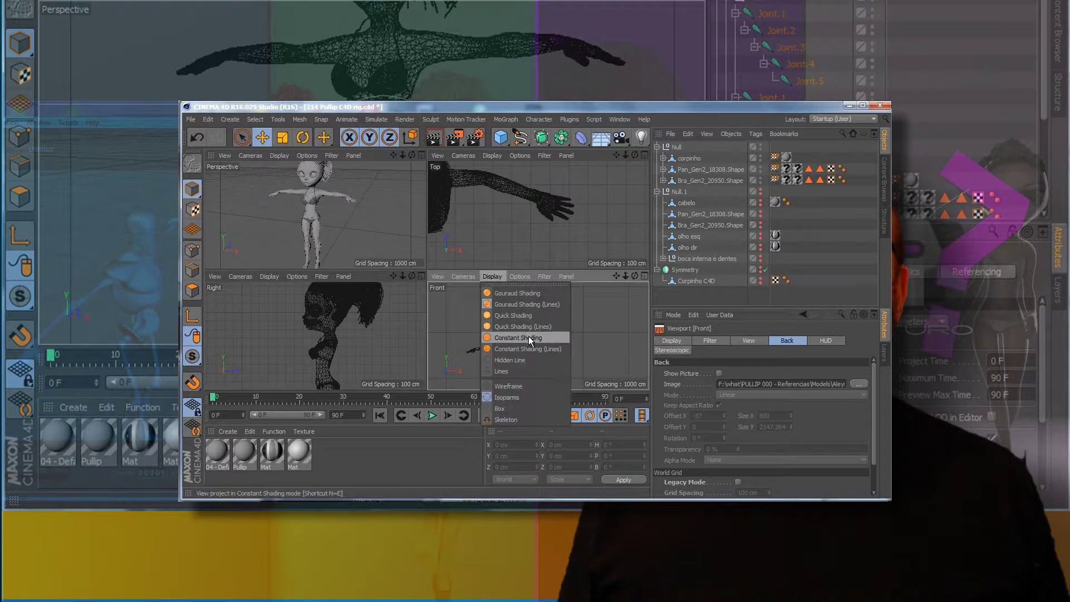
left_click(525, 370)
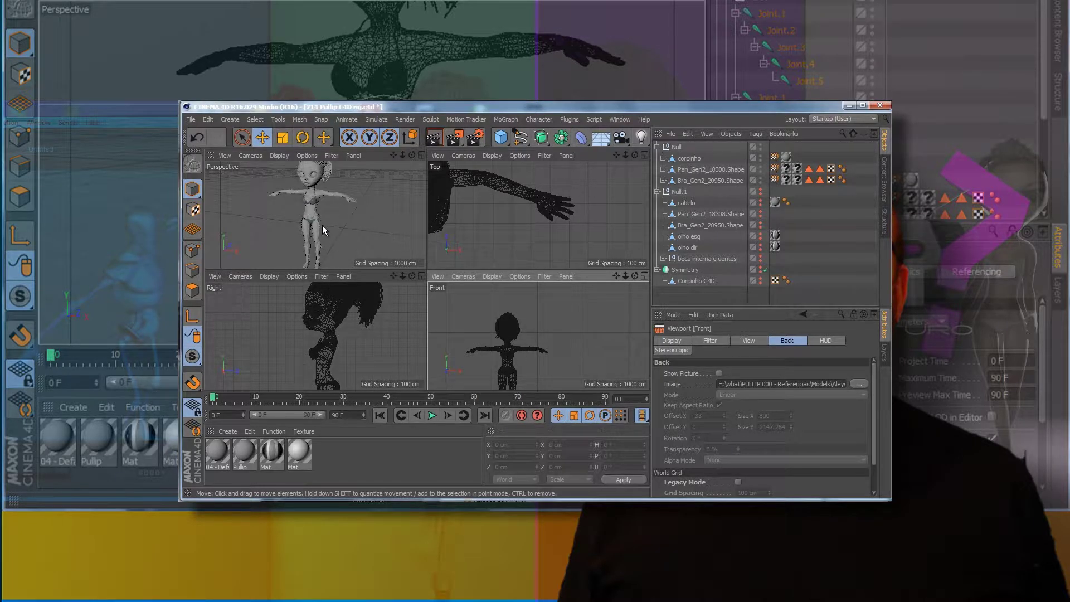
left_click(279, 156)
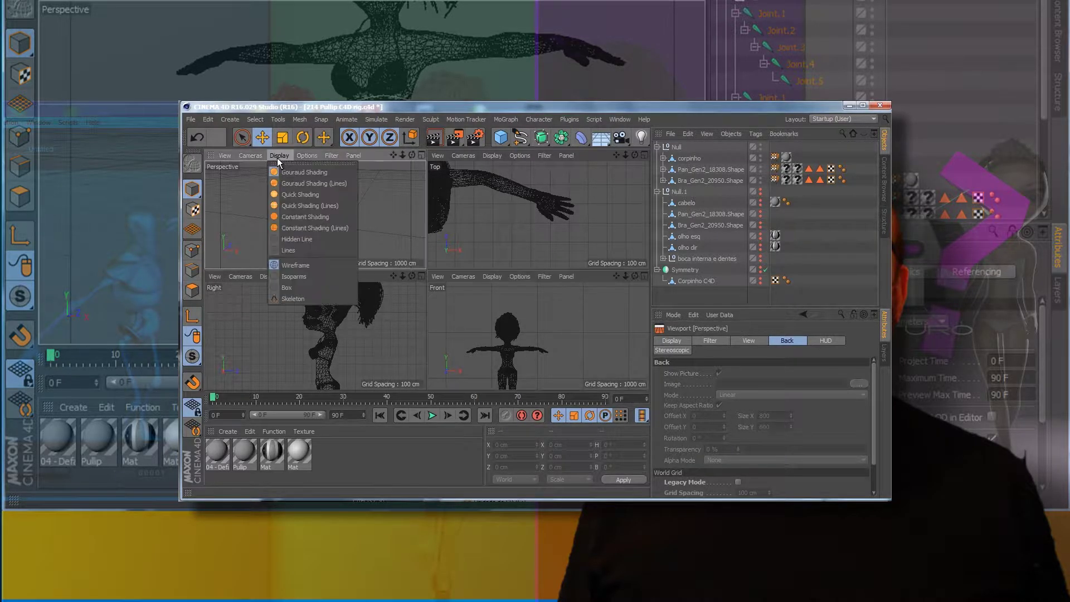
left_click(307, 250)
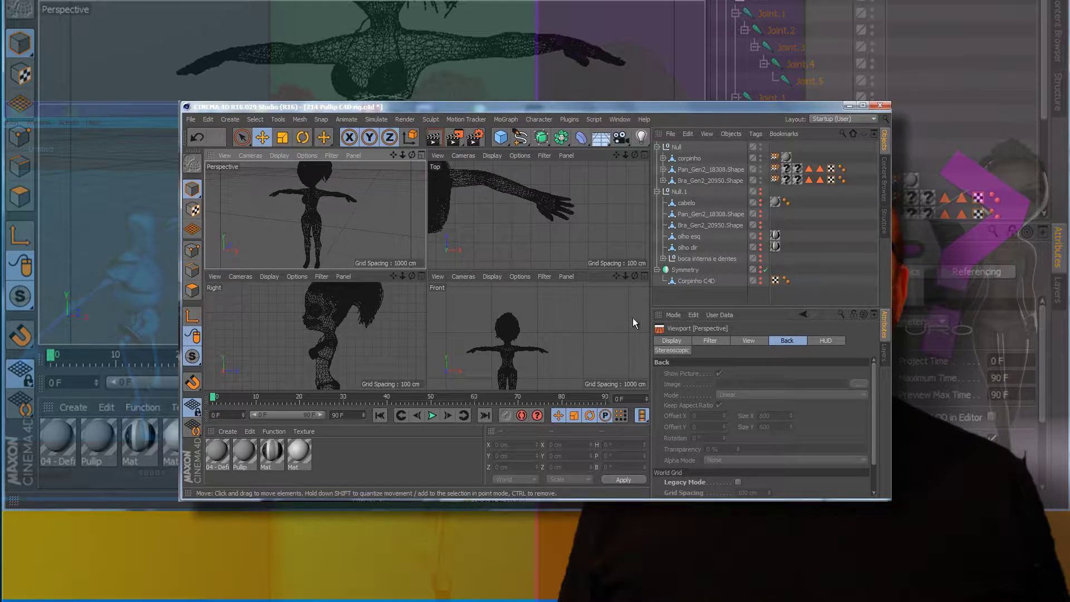
left_click_drag(626, 276, 527, 377)
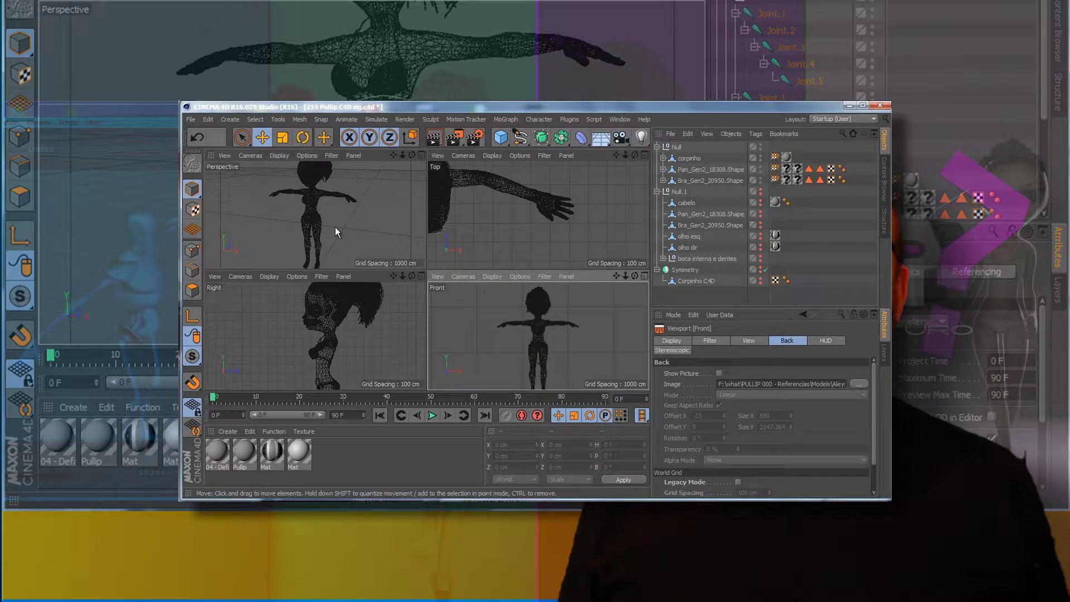
left_click(412, 262)
left_click_drag(428, 268, 427, 268, "alt")
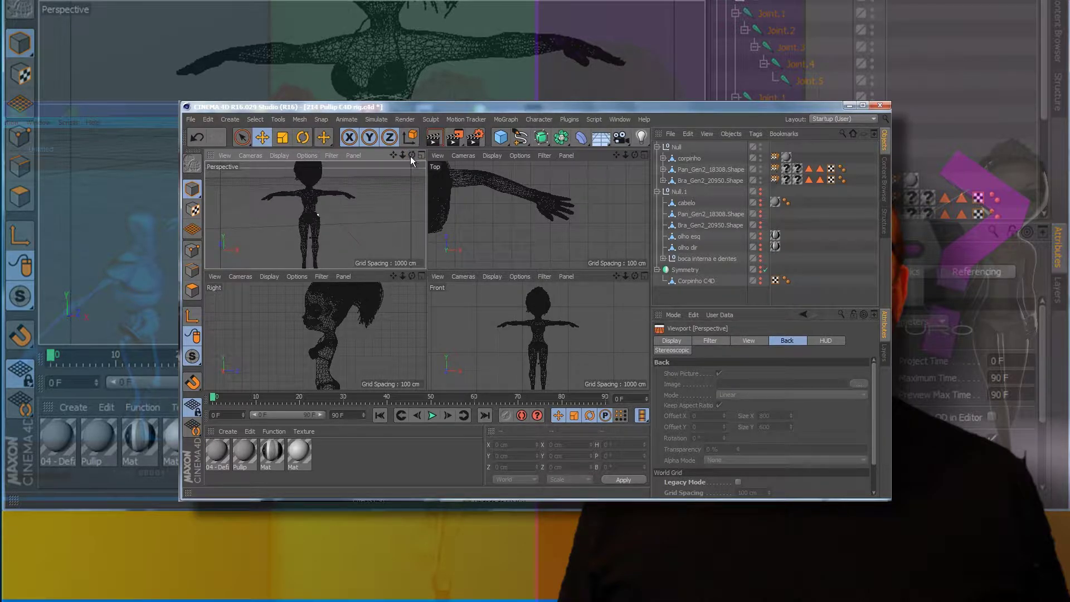
left_click(690, 159)
Move corpinho, Pan_Gen2_18308.Shape and Bra_Gen2_20950.Shape out of the Null and zero their X, Y, Z
left_click(705, 181, "shift")
left_click_drag(700, 170, 704, 293)
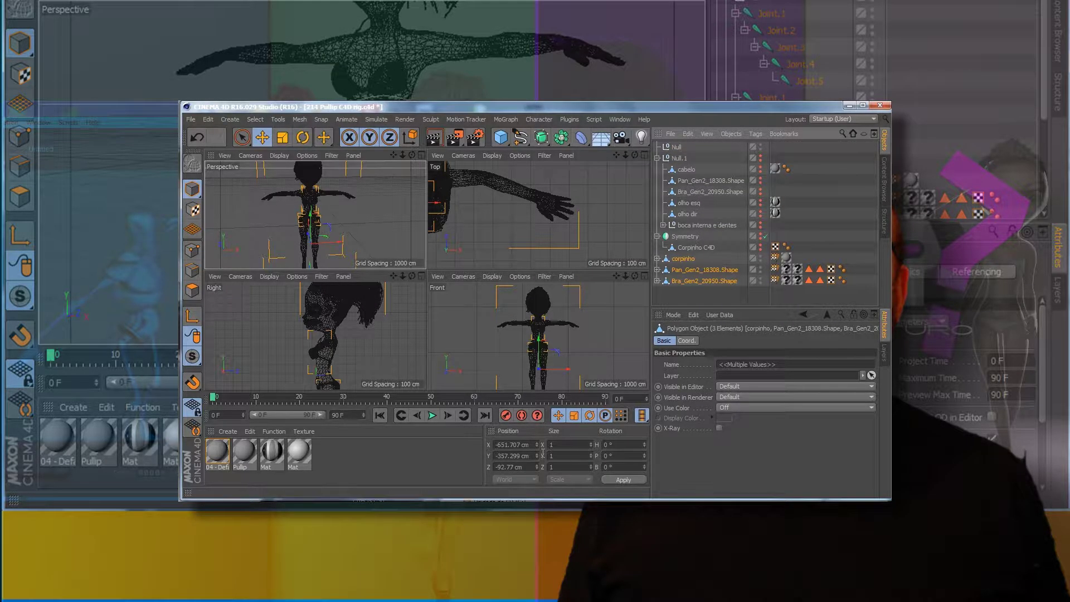
left_click(529, 444)
type("0")
key("Return")
left_click(527, 456)
type("0")
left_click(526, 467)
type("0")
key("Return")
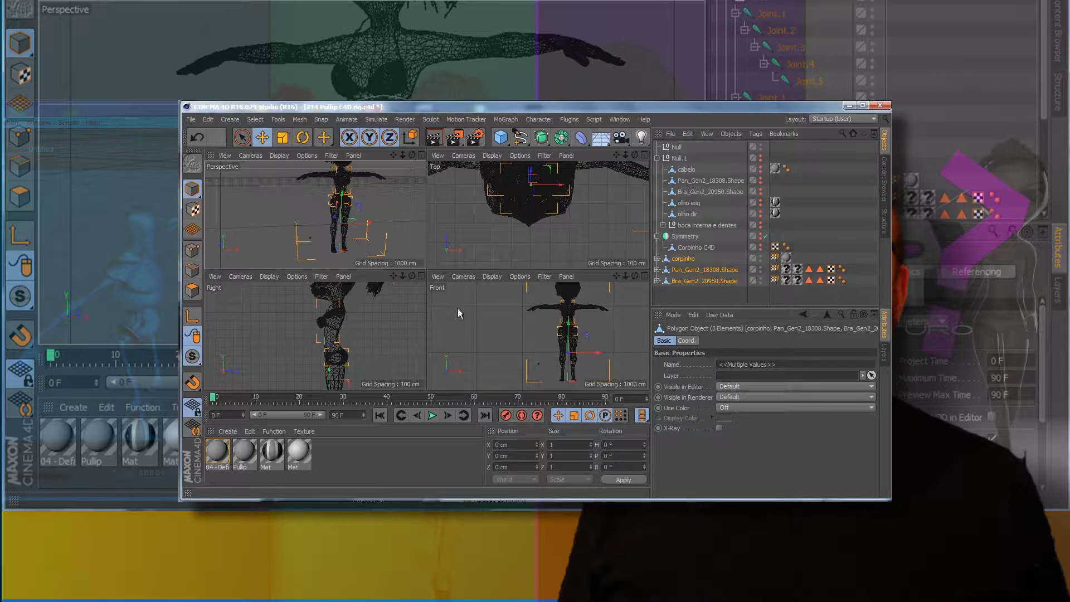
Raise the three meshes in the Front view to Y 633.993 cm
left_click(569, 337)
left_click_drag(568, 337, 570, 308)
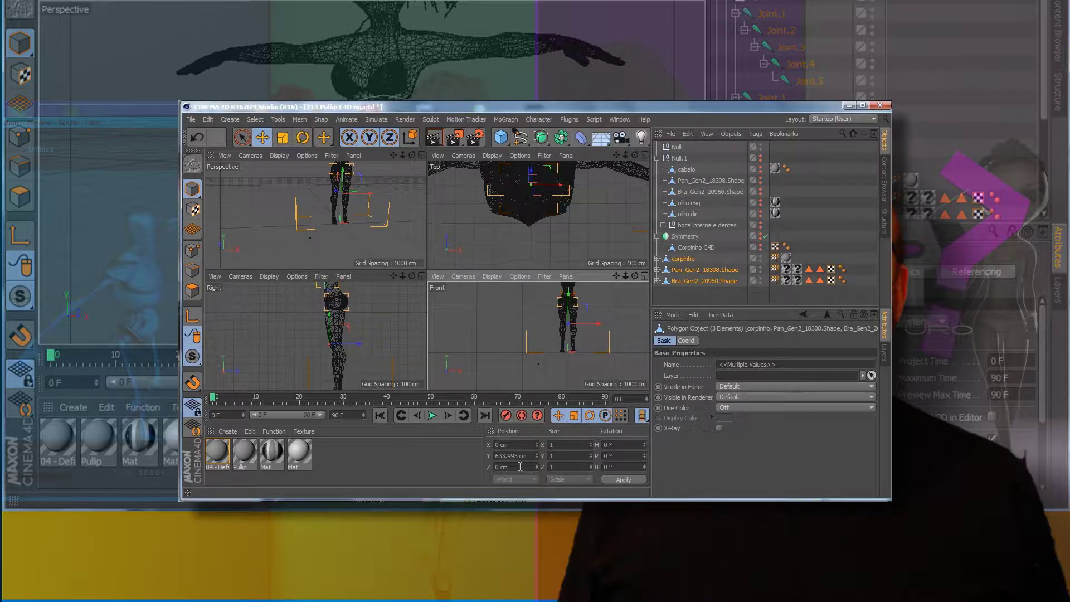
left_click(689, 146)
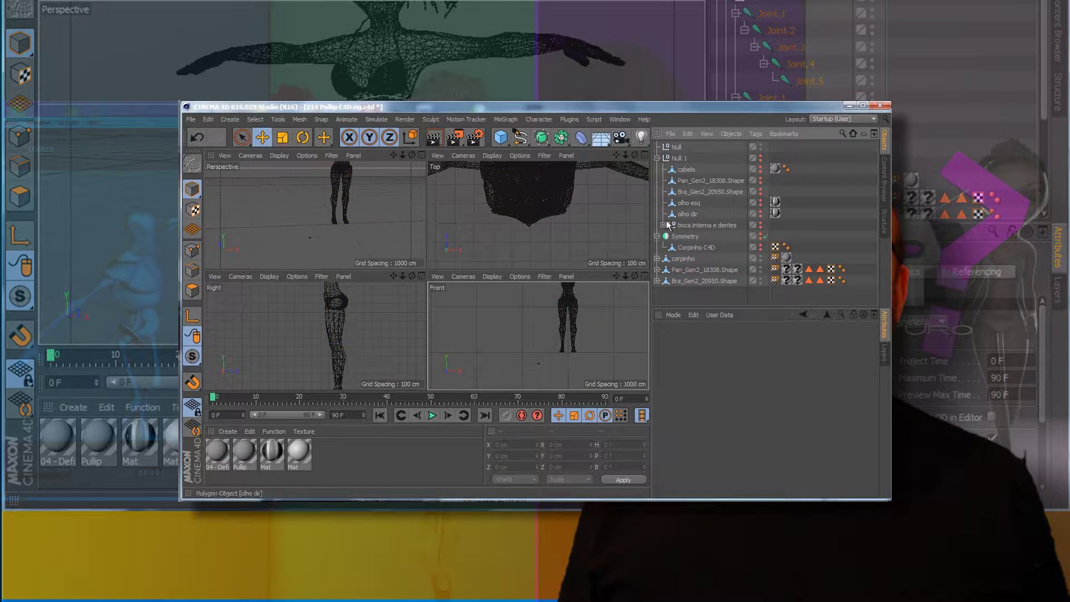
Place the Null at position 0, 0, 0, then raise it along Y
left_click(677, 147)
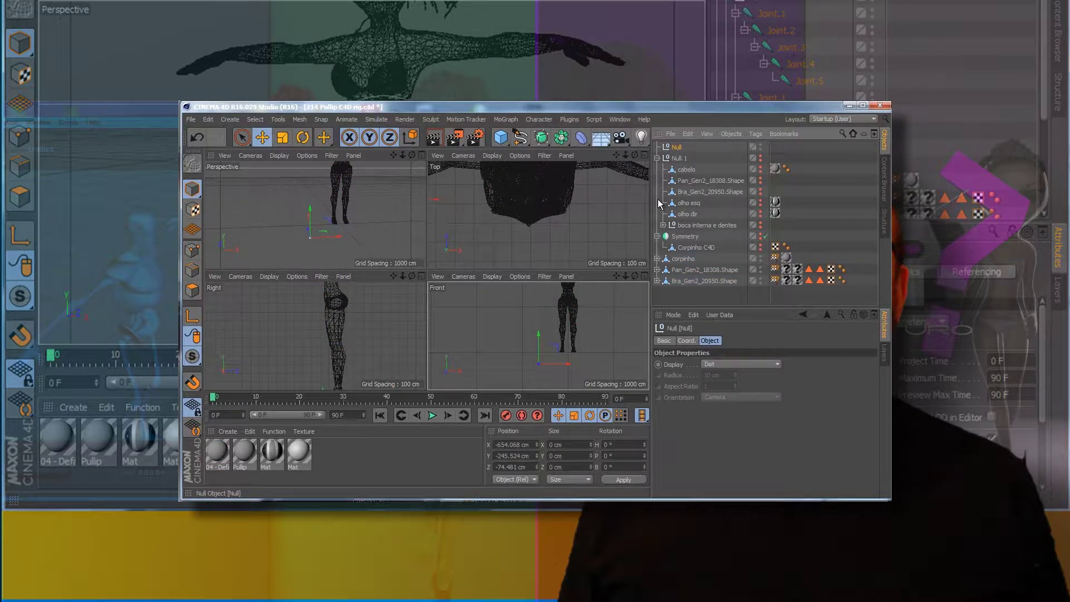
double_click(530, 446)
type("0")
left_click(533, 455)
double_click(532, 456)
type("0")
double_click(511, 467)
type("0")
key("Return")
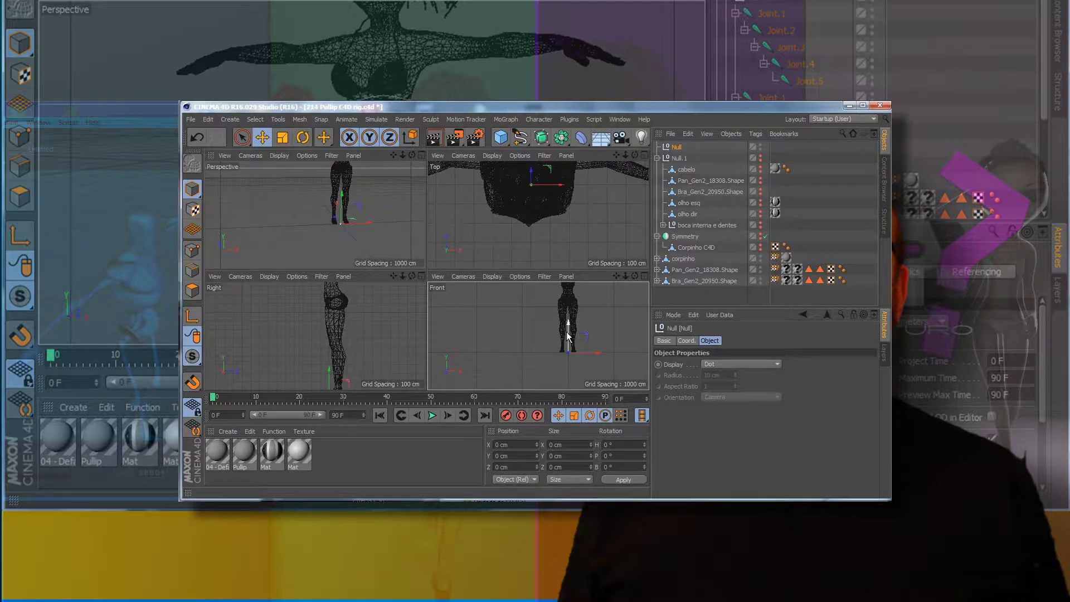
left_click_drag(569, 334, 535, 373)
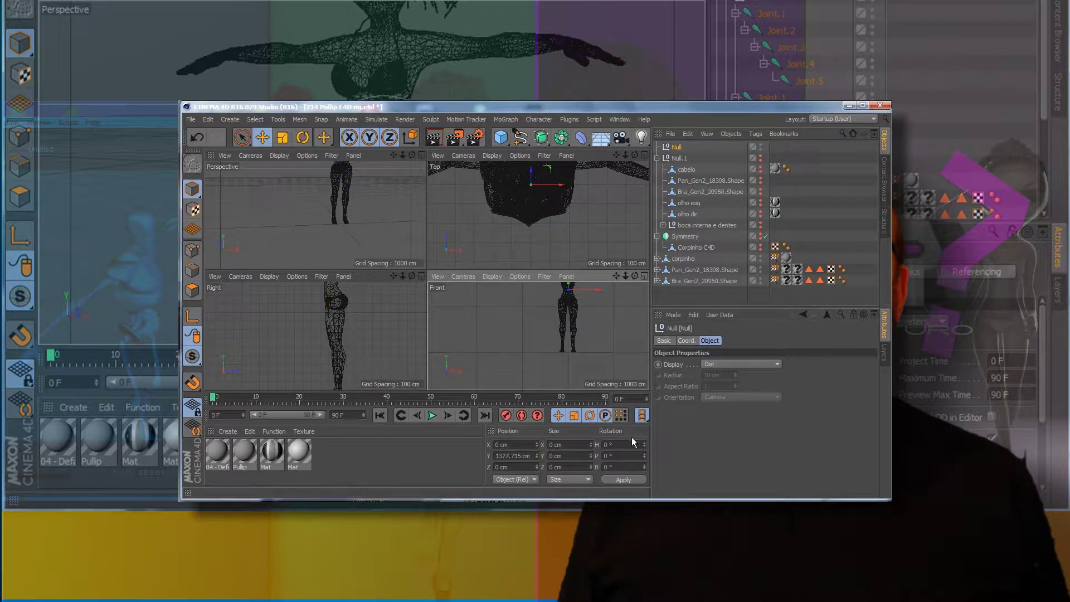
Parent corpinho, Pan_Gen2_18308.Shape and Bra_Gen2_20950.Shape under the Null
left_click_drag(394, 276, 393, 320)
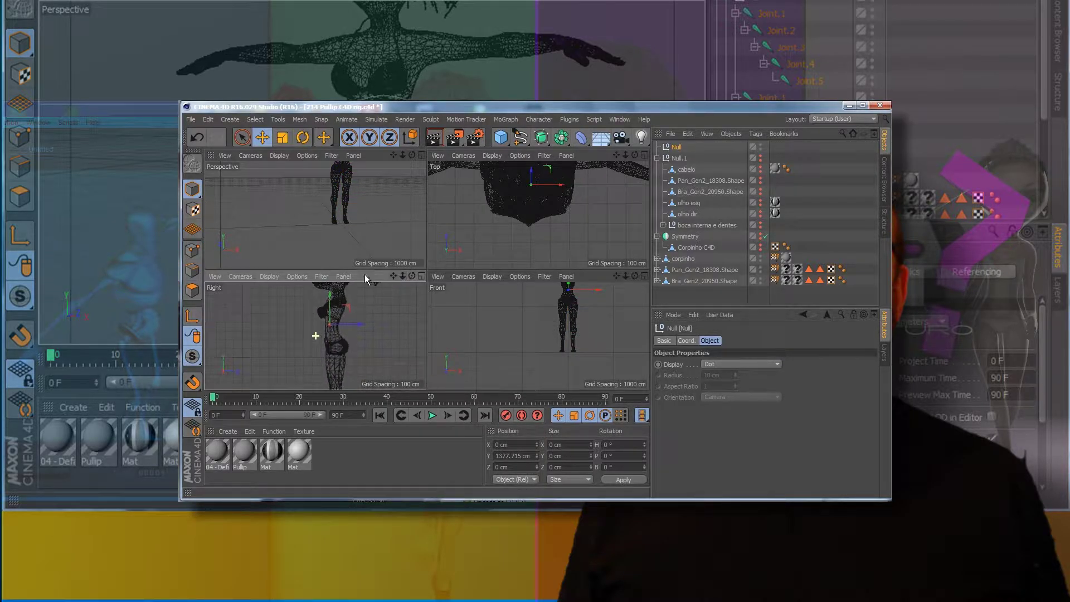
left_click_drag(625, 276, 535, 375)
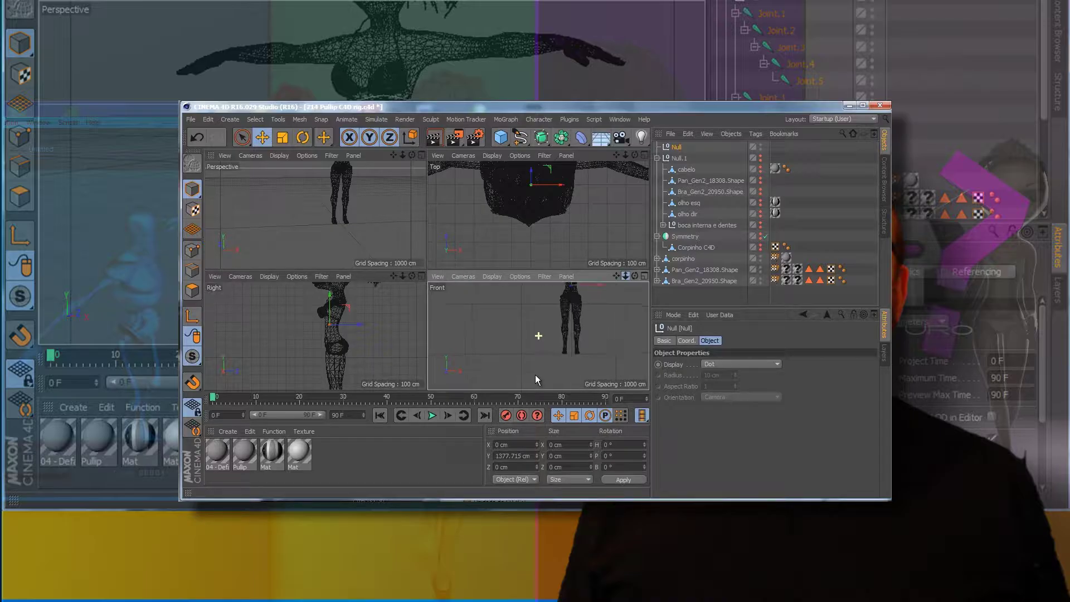
left_click_drag(616, 276, 533, 377)
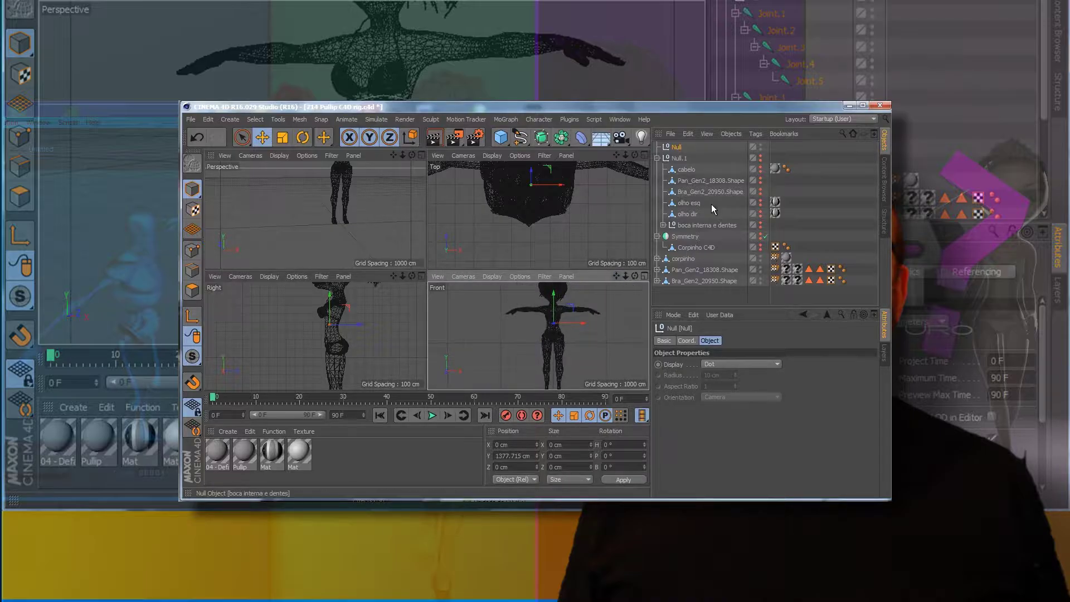
left_click(689, 259)
left_click(693, 271, "ctrl")
left_click(694, 281, "ctrl")
left_click_drag(683, 258, 686, 147)
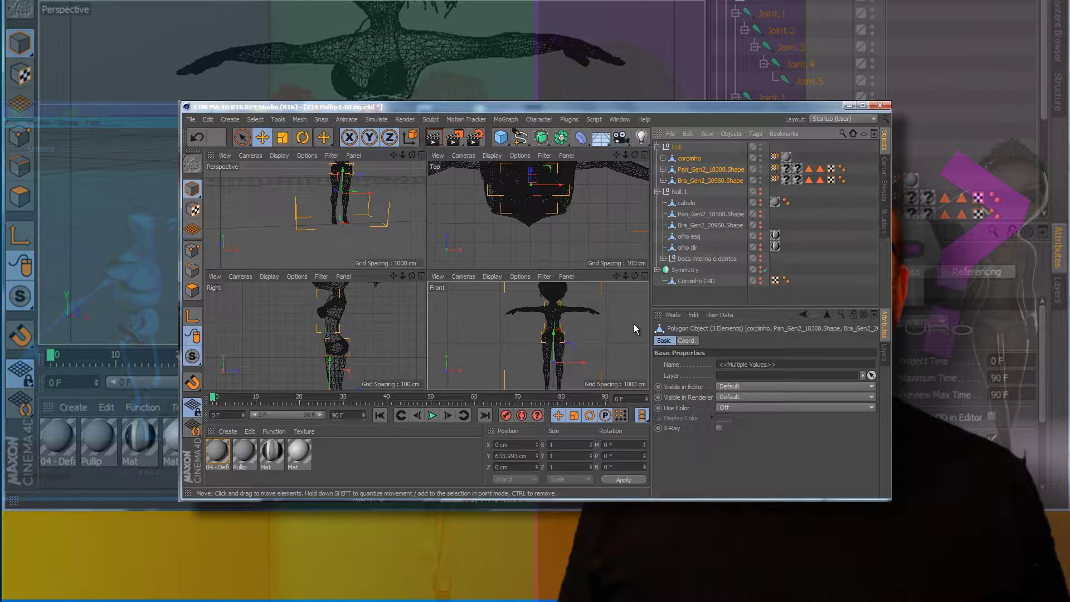
Set the Null's display to Diamond, orientation XZ, radius 22 cm
left_click(644, 276)
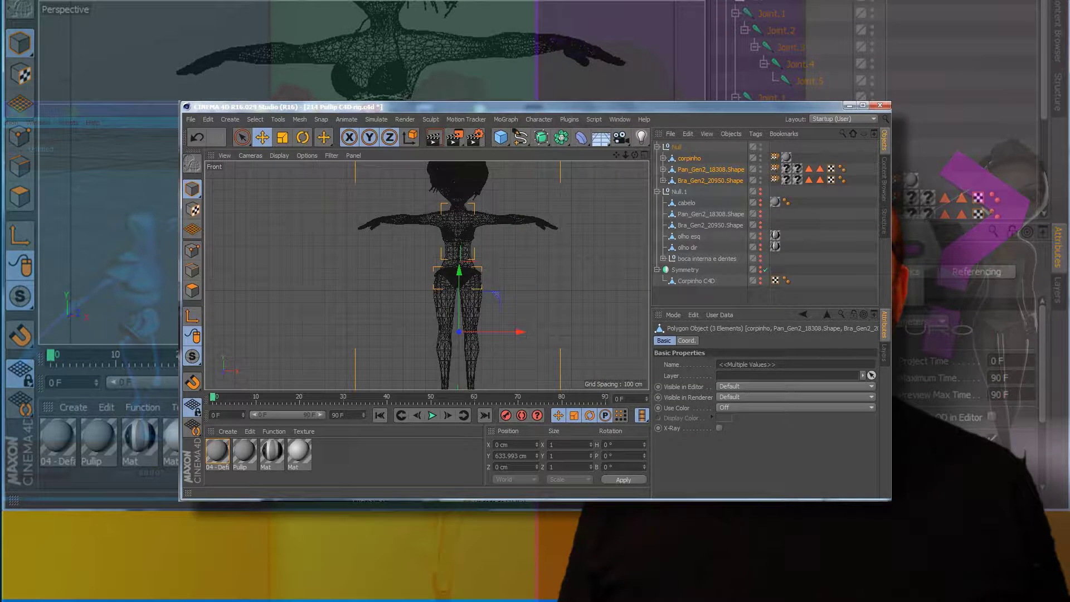
left_click(676, 146)
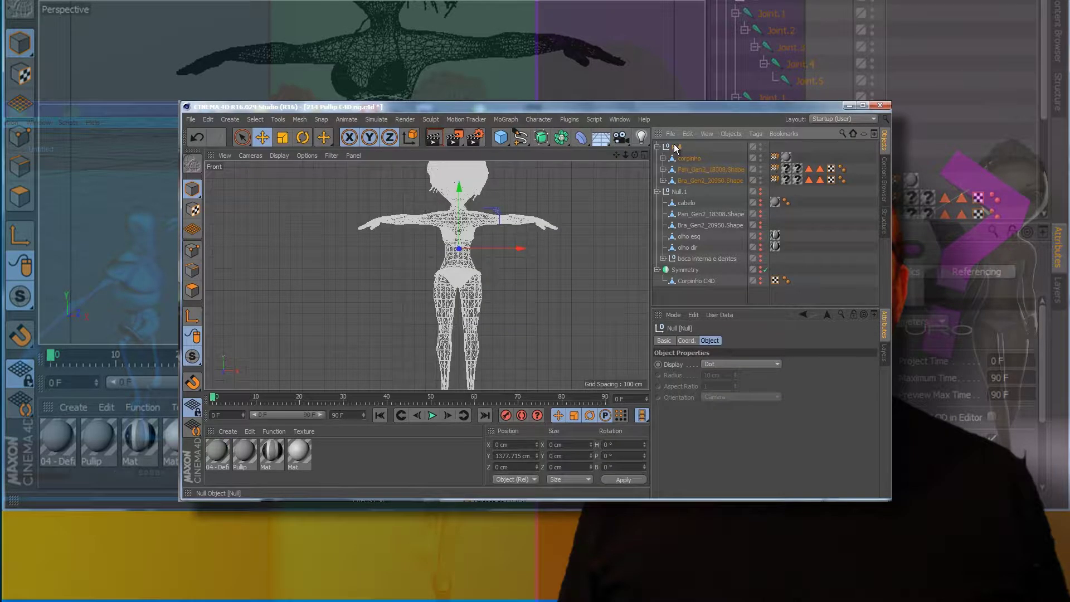
left_click(754, 364)
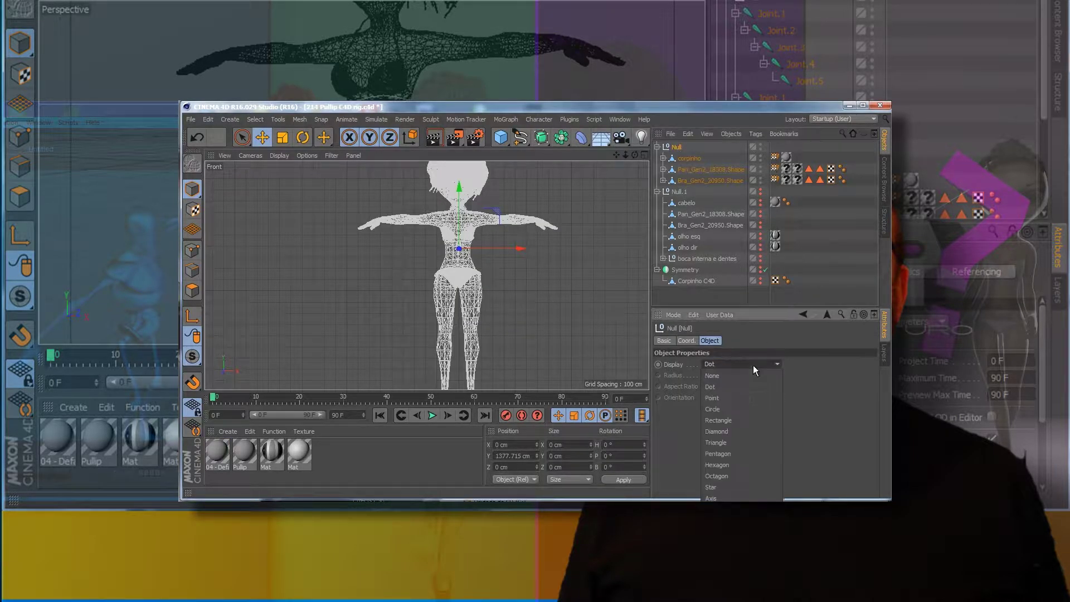
left_click(737, 432)
left_click_drag(735, 376, 735, 395)
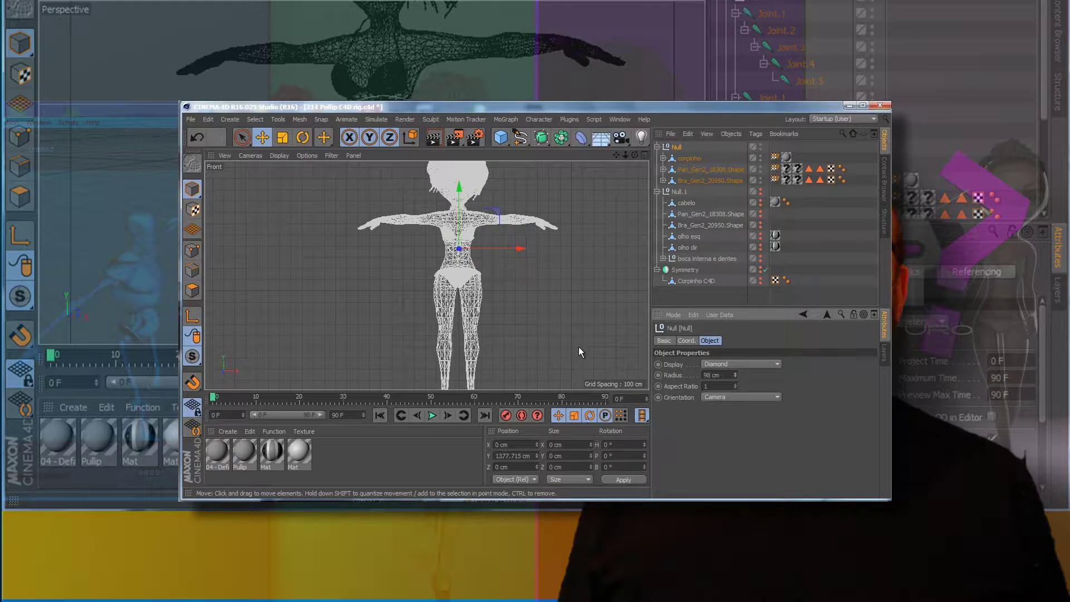
left_click(778, 398)
left_click(739, 445)
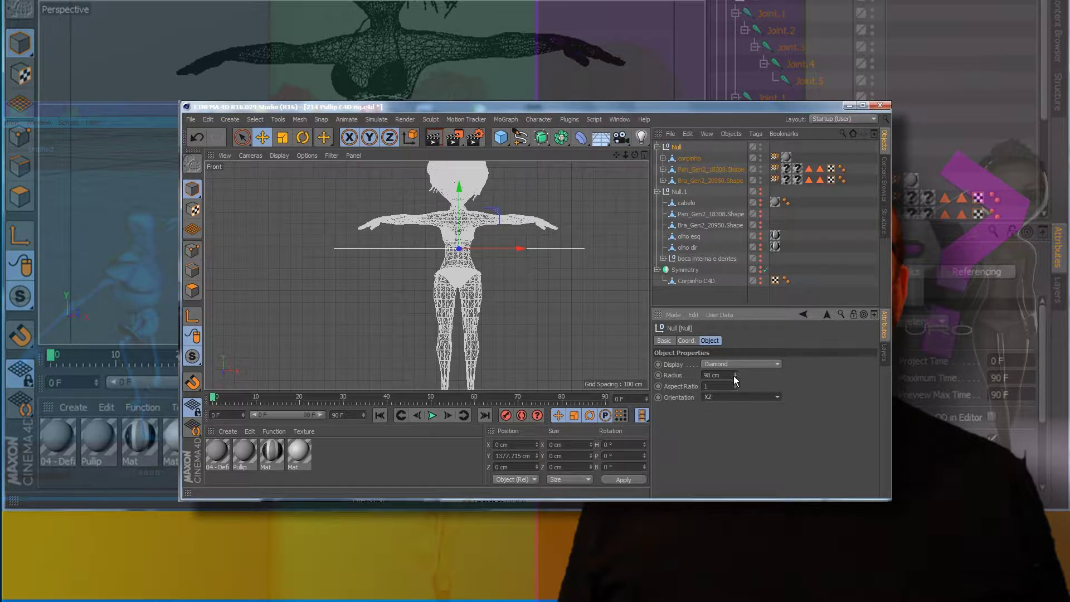
left_click_drag(734, 377, 733, 373)
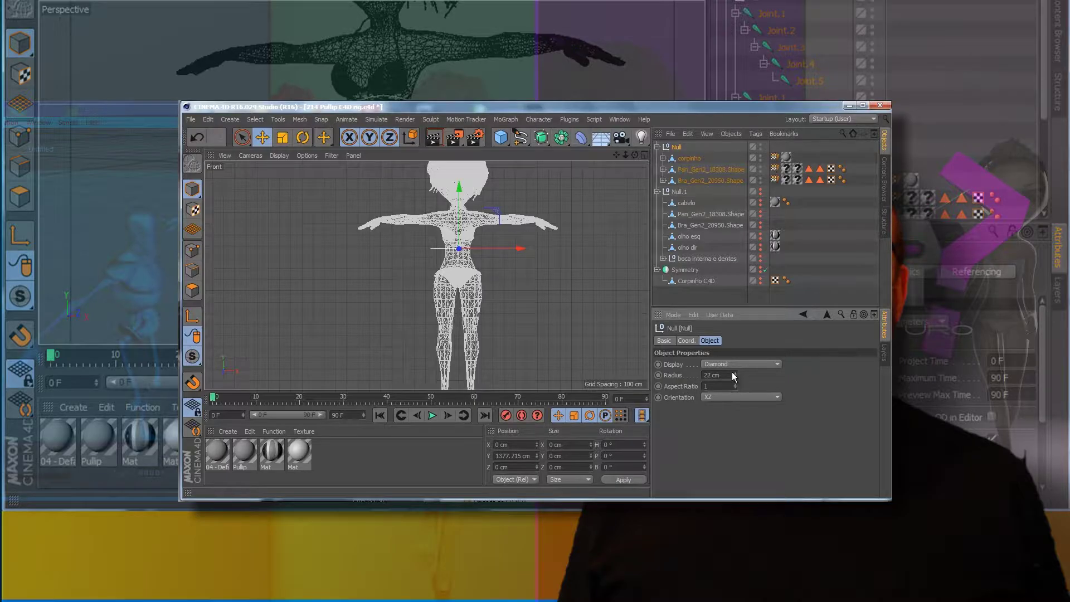
Return to the four-view layout and orbit the Perspective view around the doll
left_click(644, 155)
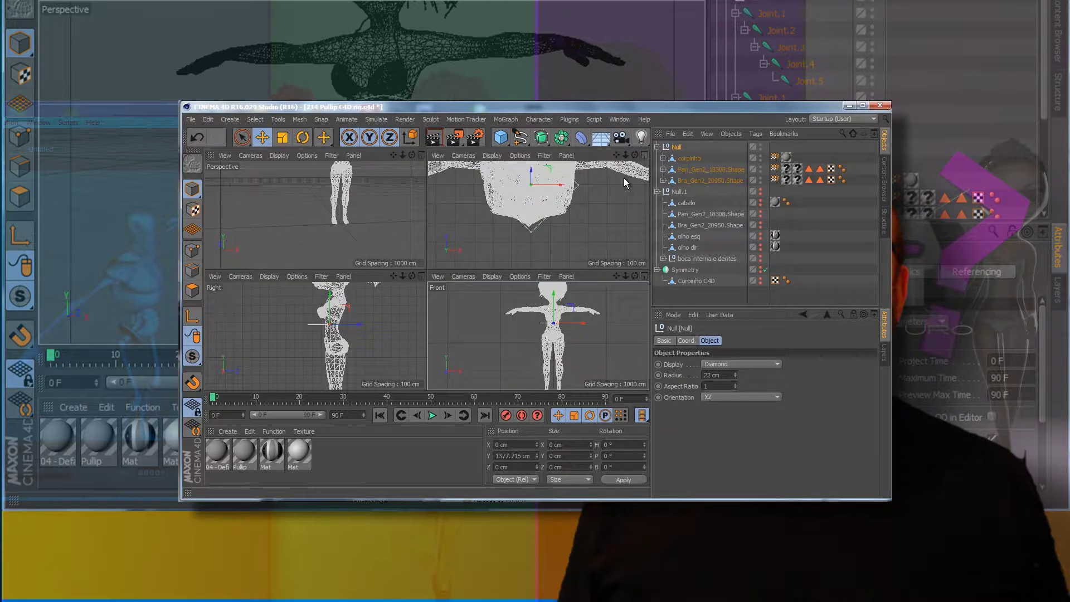
left_click_drag(412, 155, 411, 183)
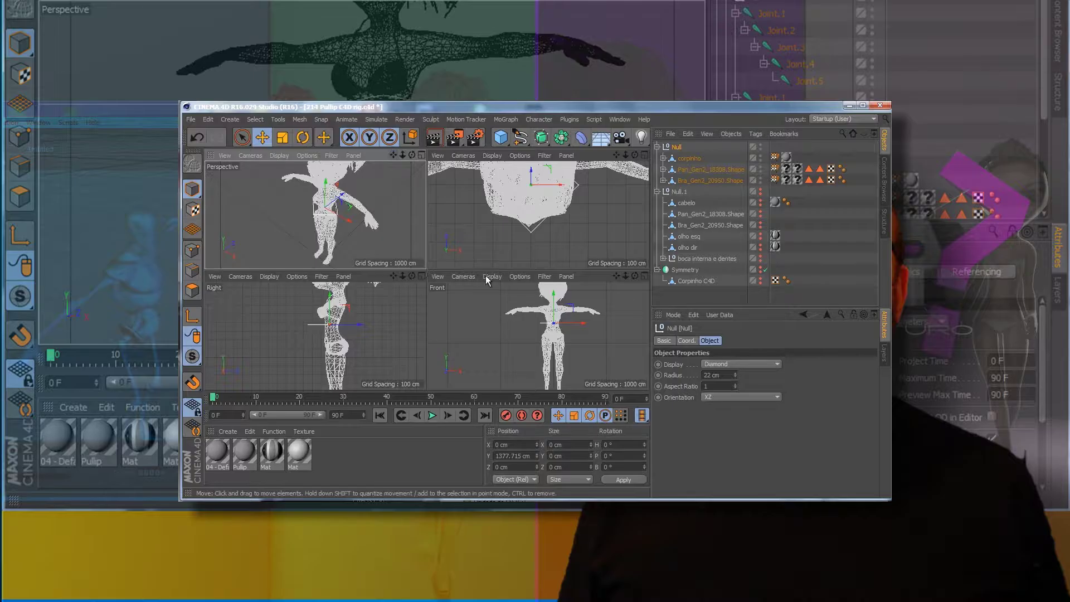
left_click(539, 119)
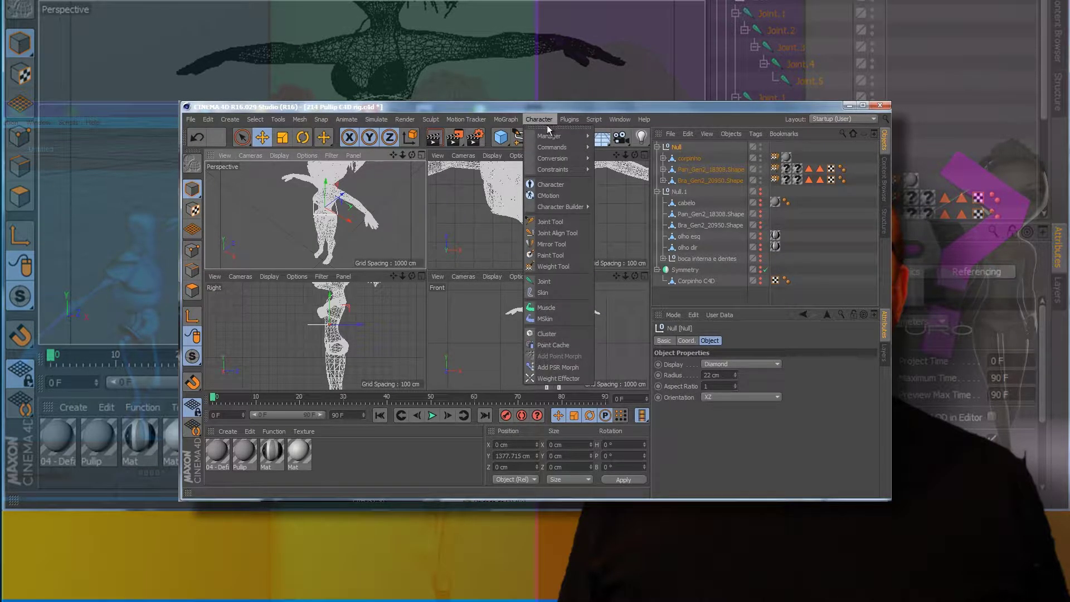
Tear off the Character menu into a floating palette set aside and activate the Joint Tool
left_click(557, 128)
left_click_drag(566, 129, 690, 175)
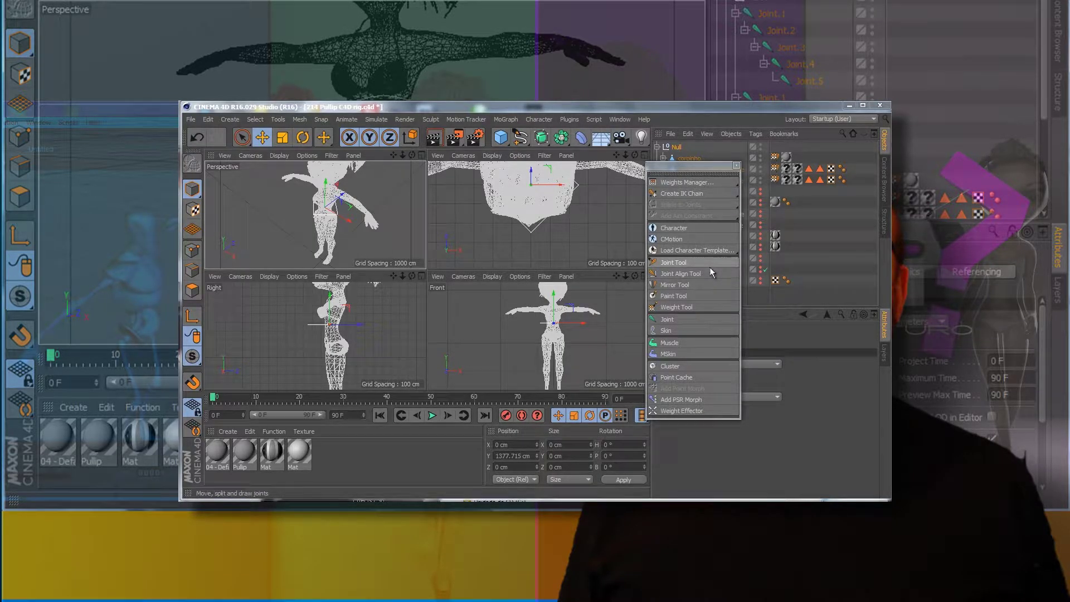
left_click(669, 263)
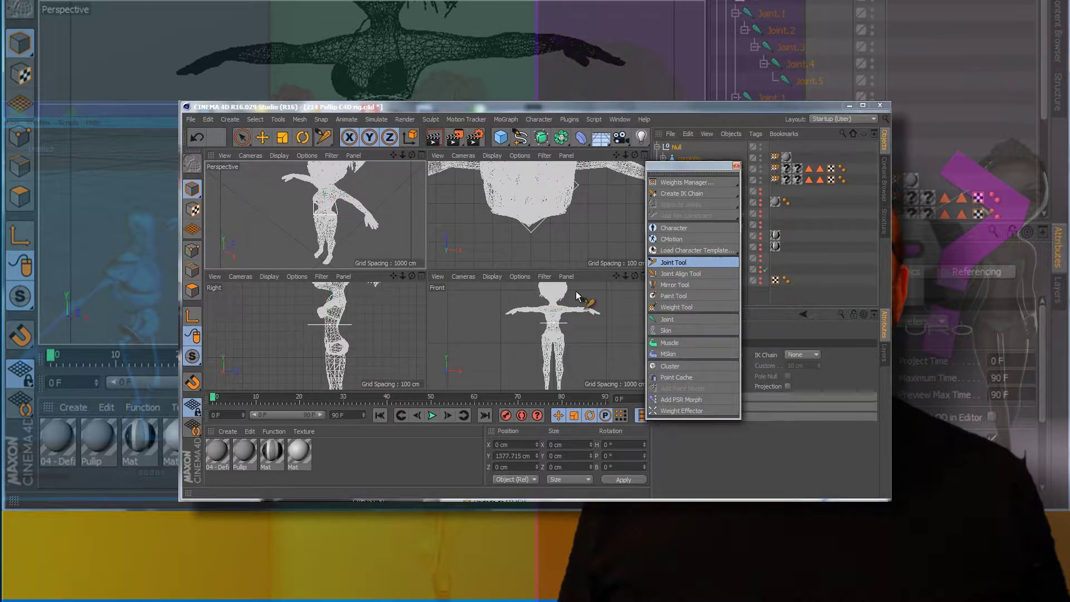
left_click_drag(700, 169, 725, 170)
left_click(645, 277)
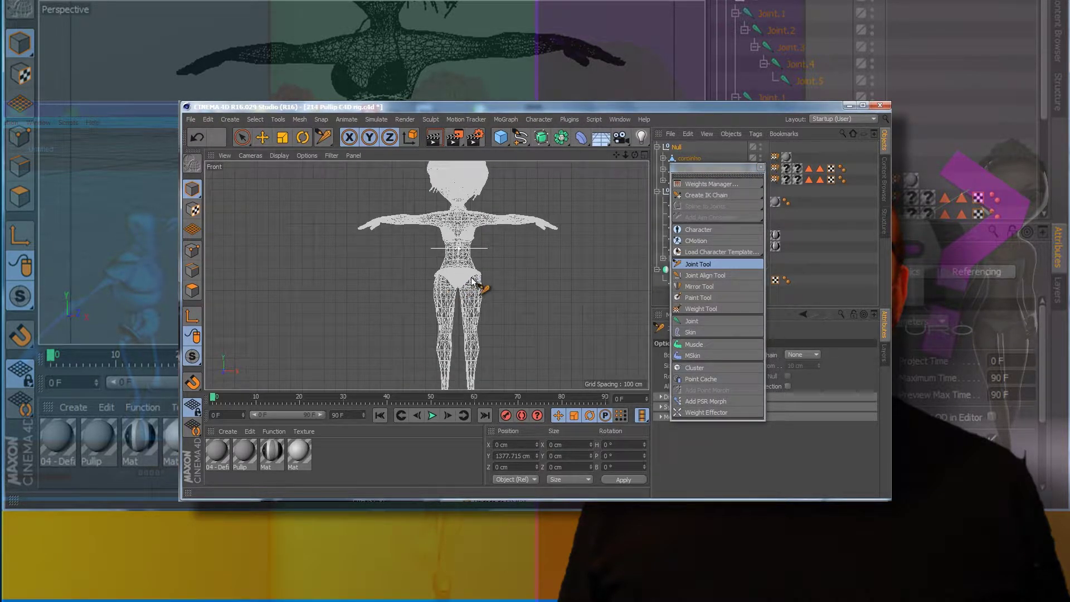
Zoom the Front view to the legs, sketch hip, knee and ankle joints, then undo them
left_click_drag(627, 156, 536, 374)
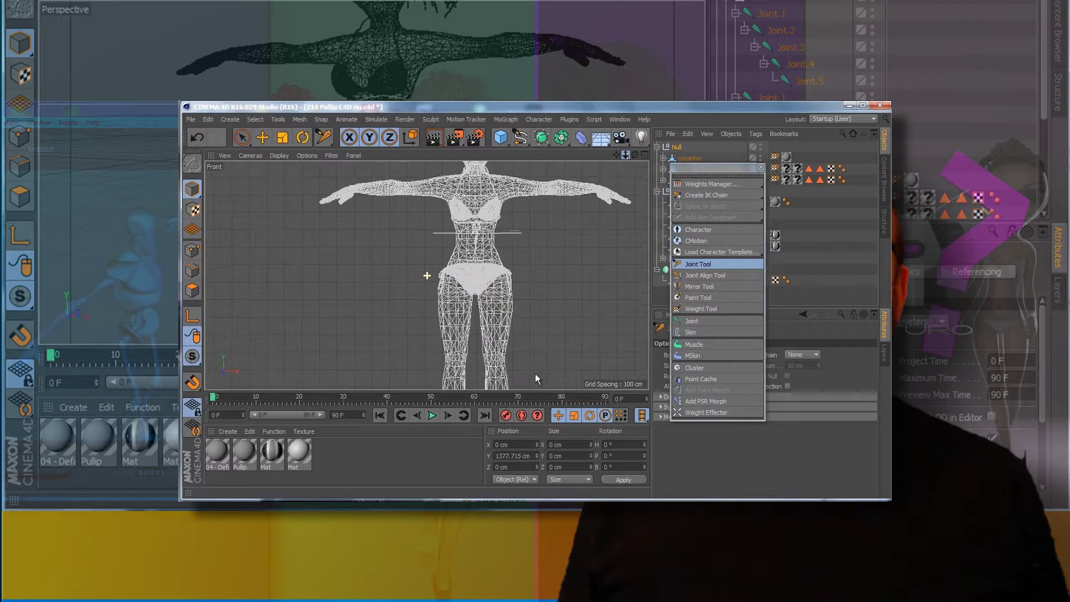
mouse_move(616, 155)
left_mouse_down()
mouse_move(536, 374)
mouse_move(627, 163)
mouse_move(603, 161)
left_mouse_up()
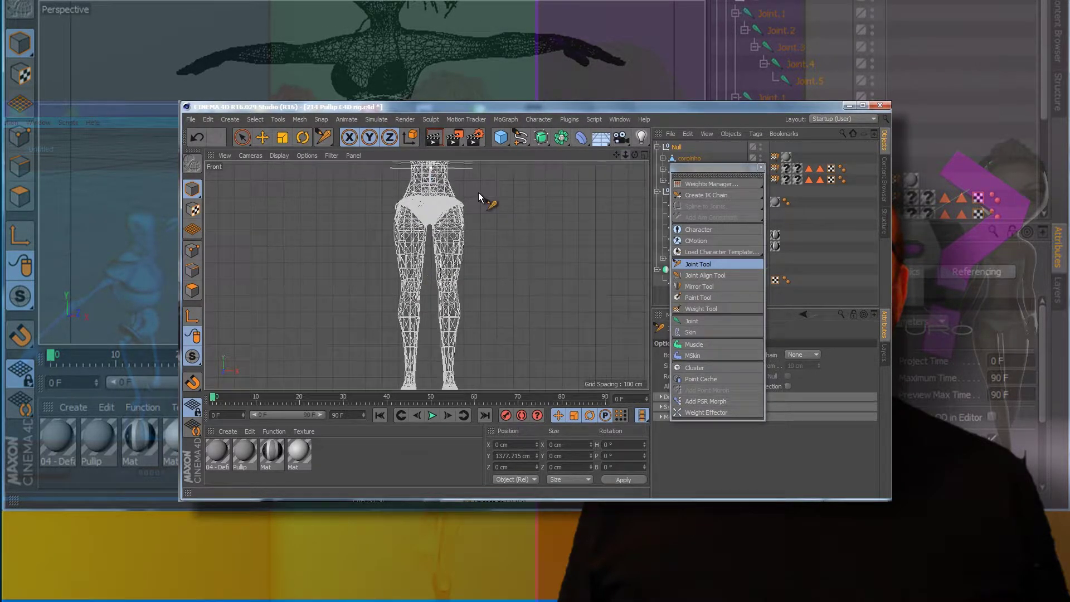
left_click(443, 206, "ctrl")
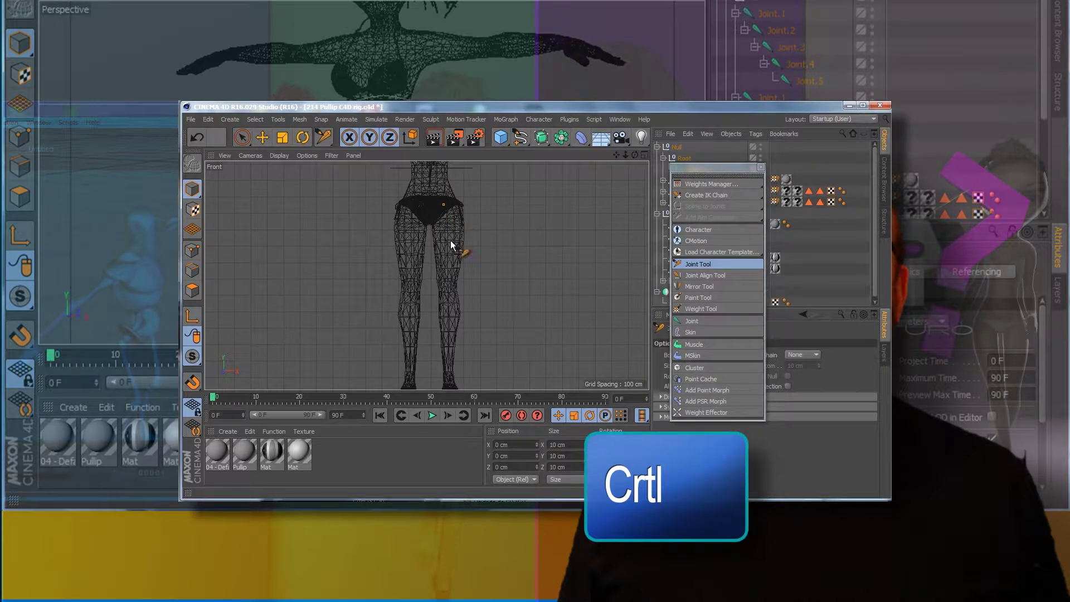
left_click(449, 290, "ctrl")
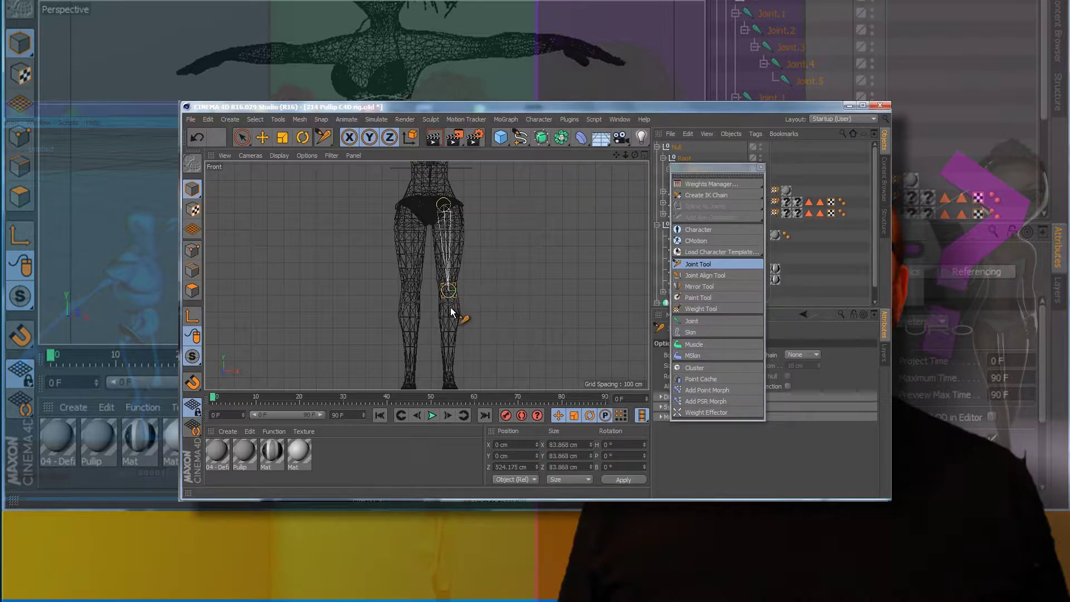
left_click(450, 369, "ctrl")
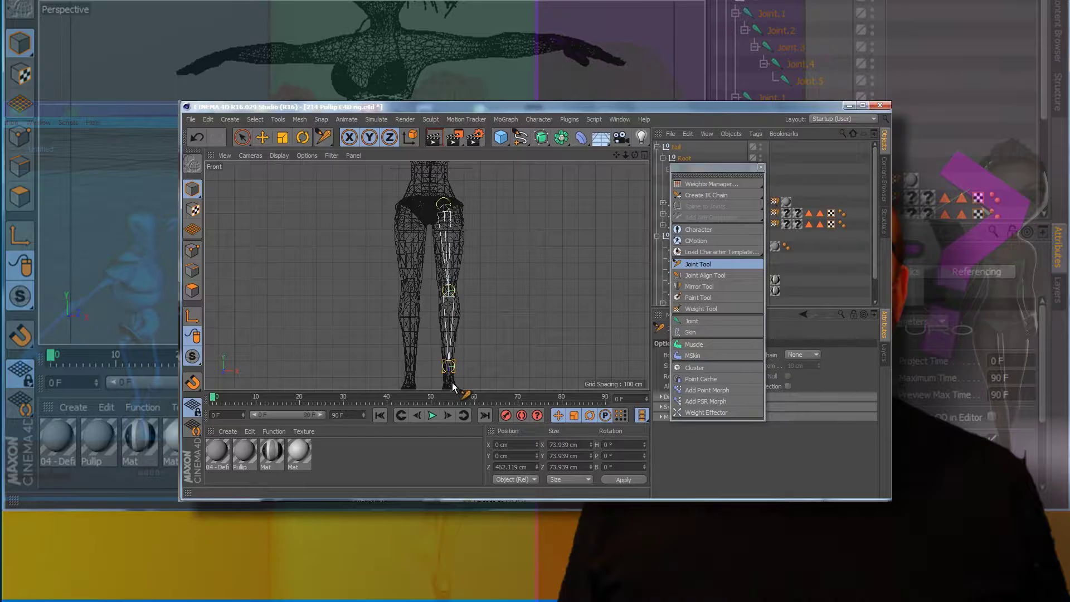
key("ctrl+z")
key("ctrl+z")
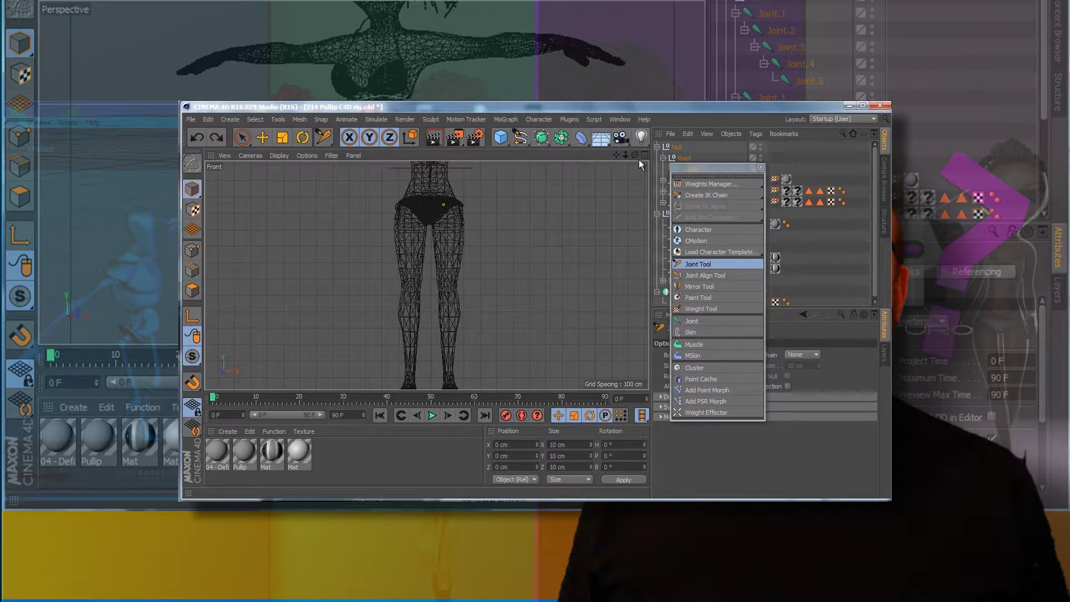
key("ctrl+z")
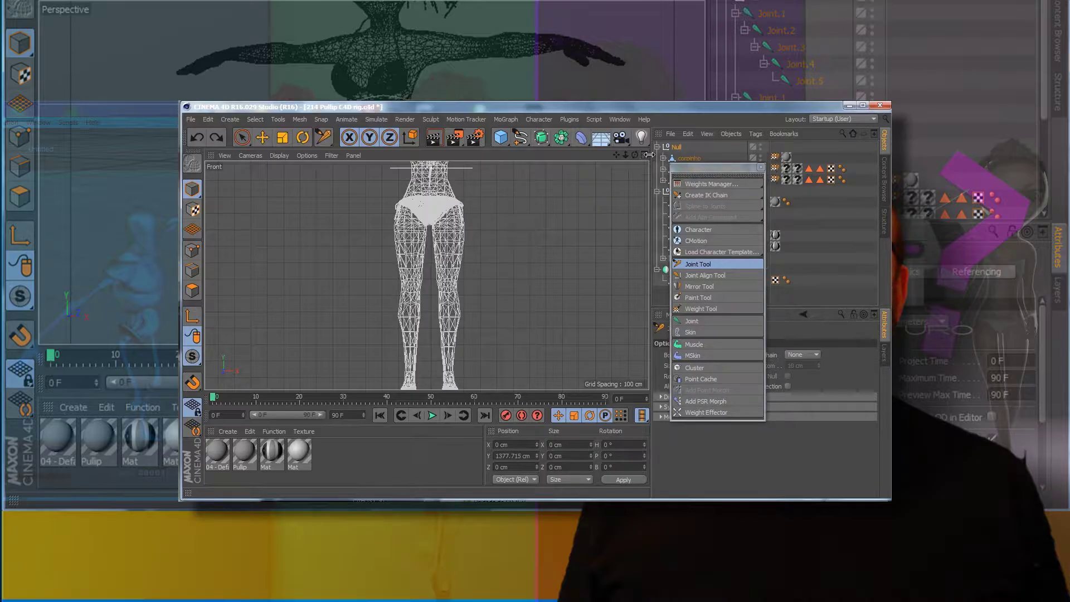
In the side view, draw a joint chain through hip, knee, ankle, toe and toe tip
left_click(645, 155)
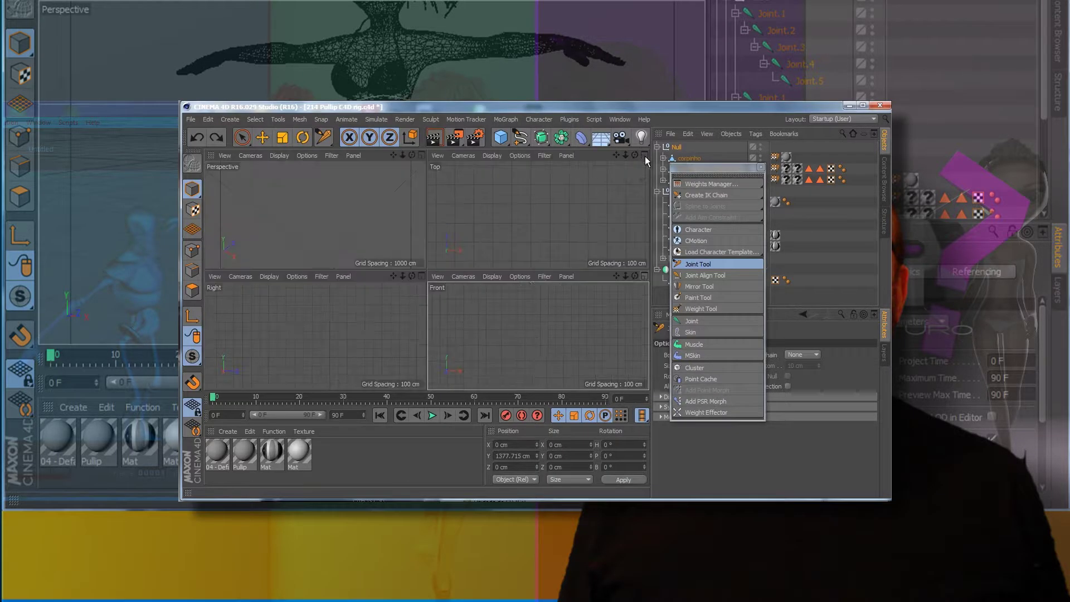
left_click(421, 276)
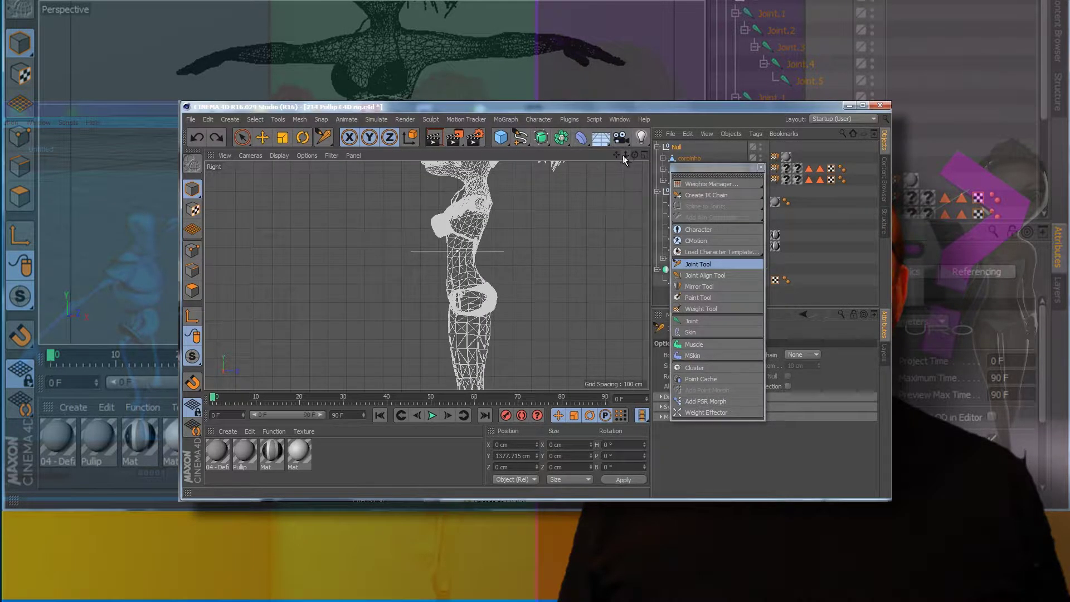
left_click_drag(624, 155, 561, 197)
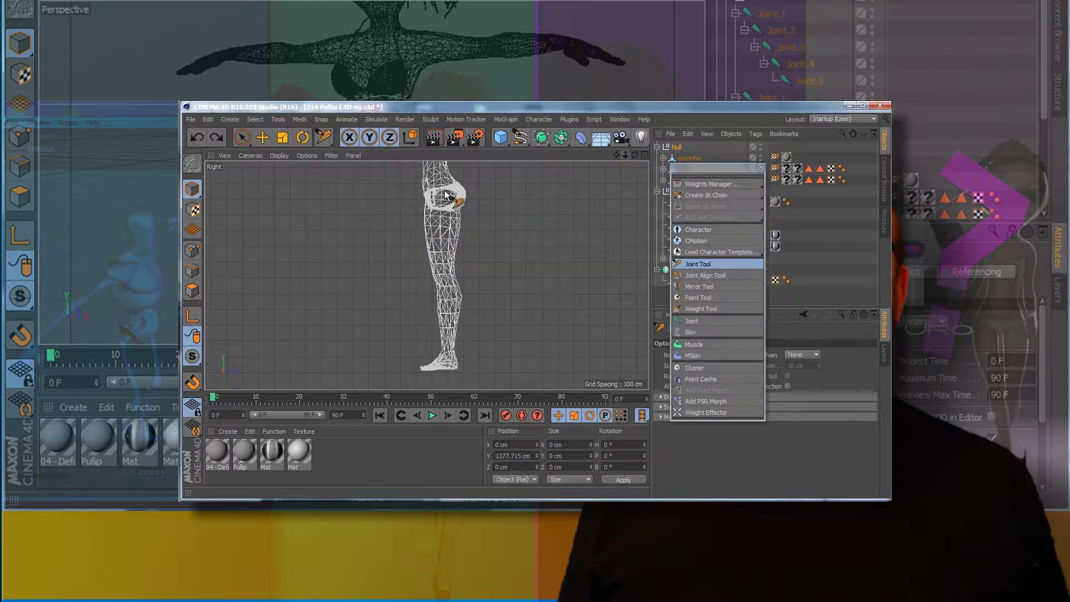
key("ctrl")
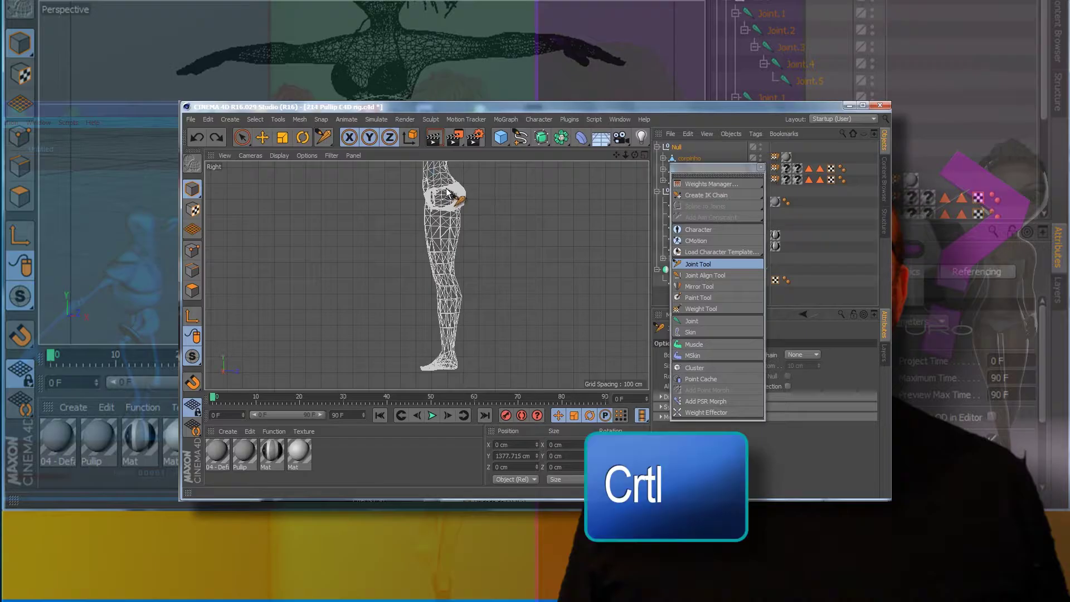
left_click(447, 196, "ctrl")
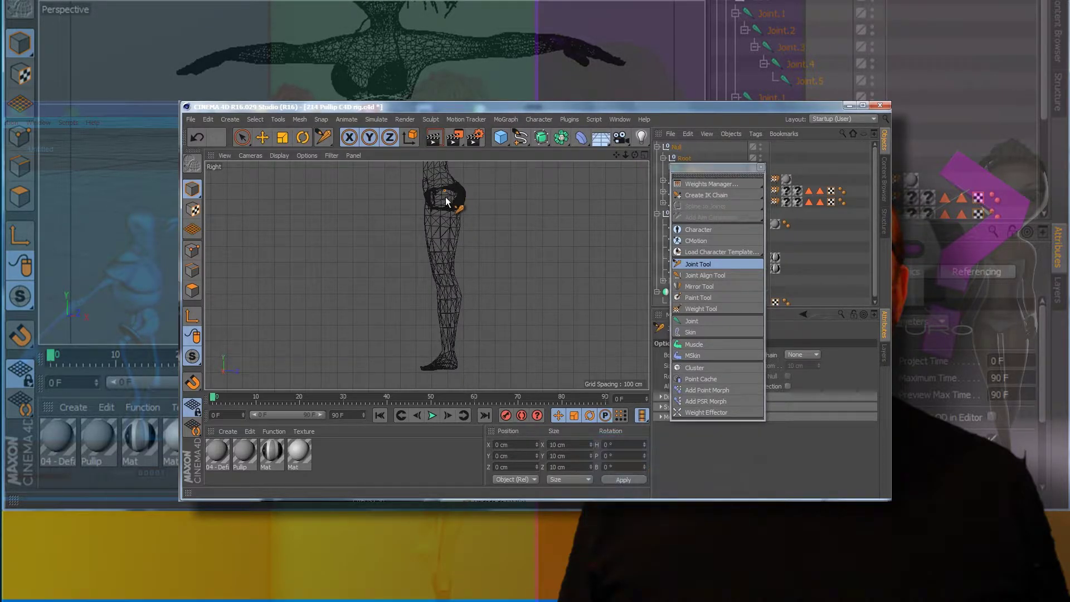
left_click(439, 273, "ctrl")
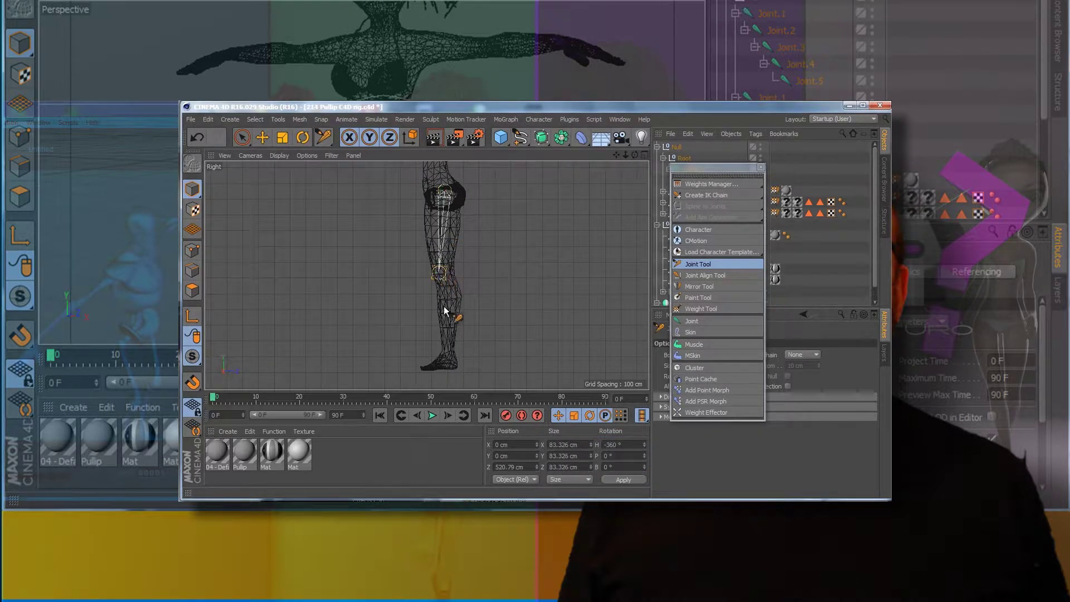
left_click(450, 358, "ctrl")
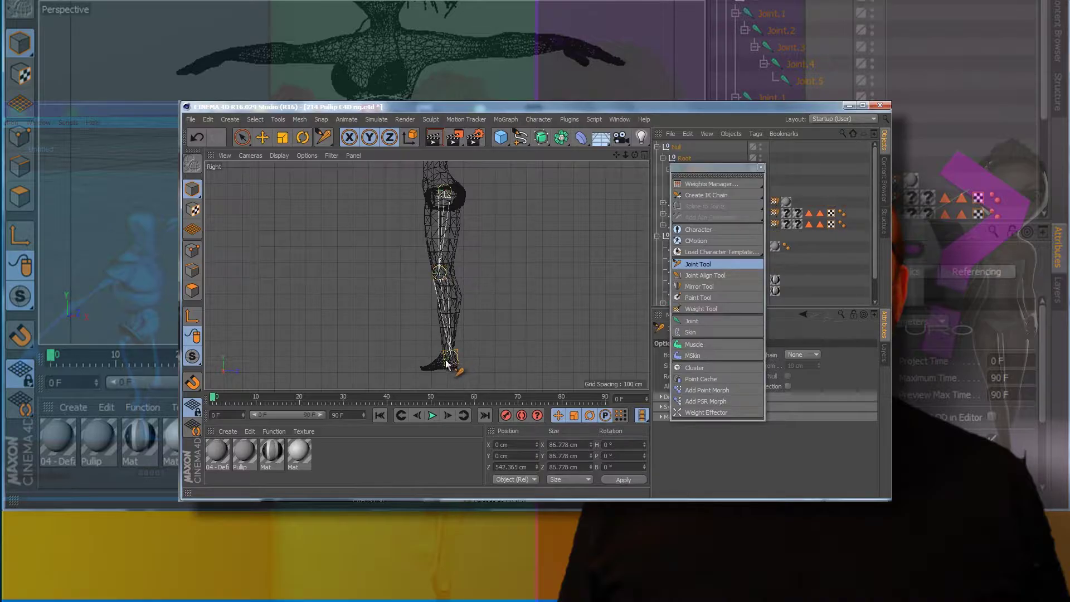
left_click(438, 364, "ctrl")
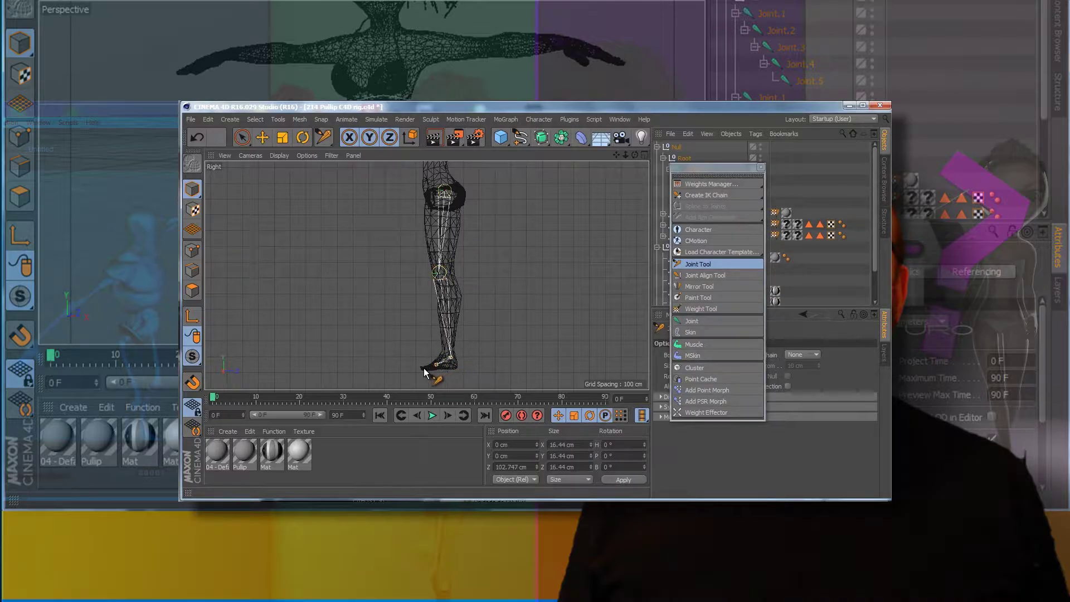
left_click(424, 368, "ctrl")
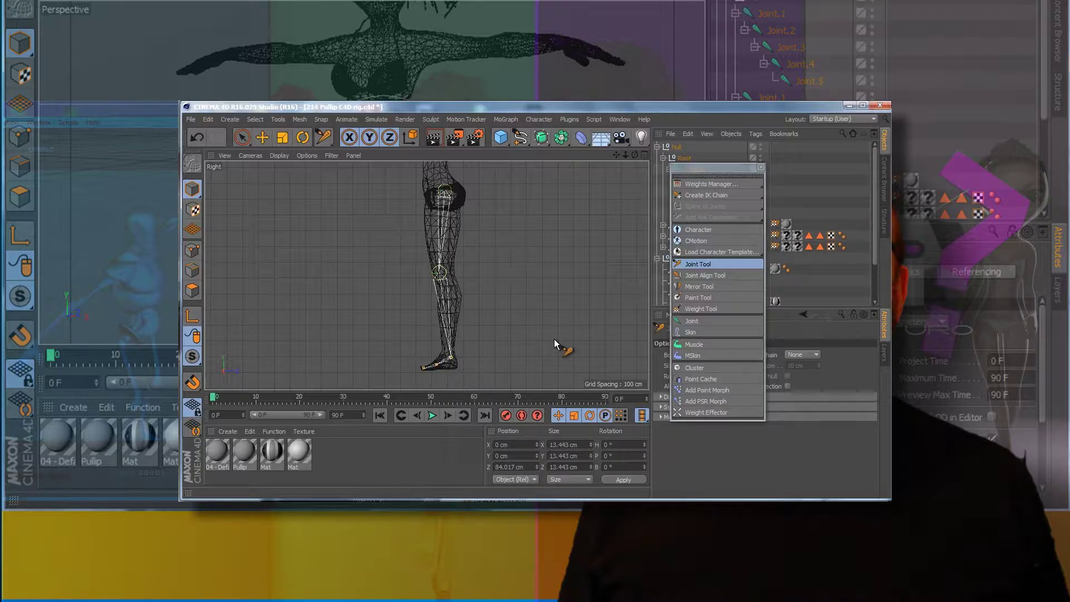
left_click(645, 155)
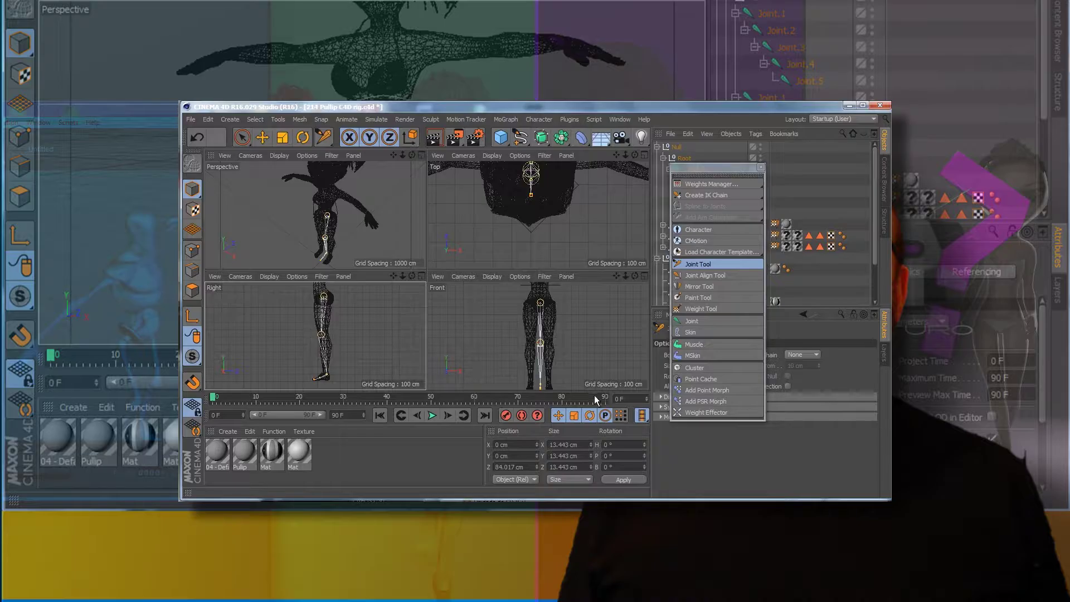
In the maximized Front view with Move, try selecting and nudging body parts, undoing each move
left_click(645, 276)
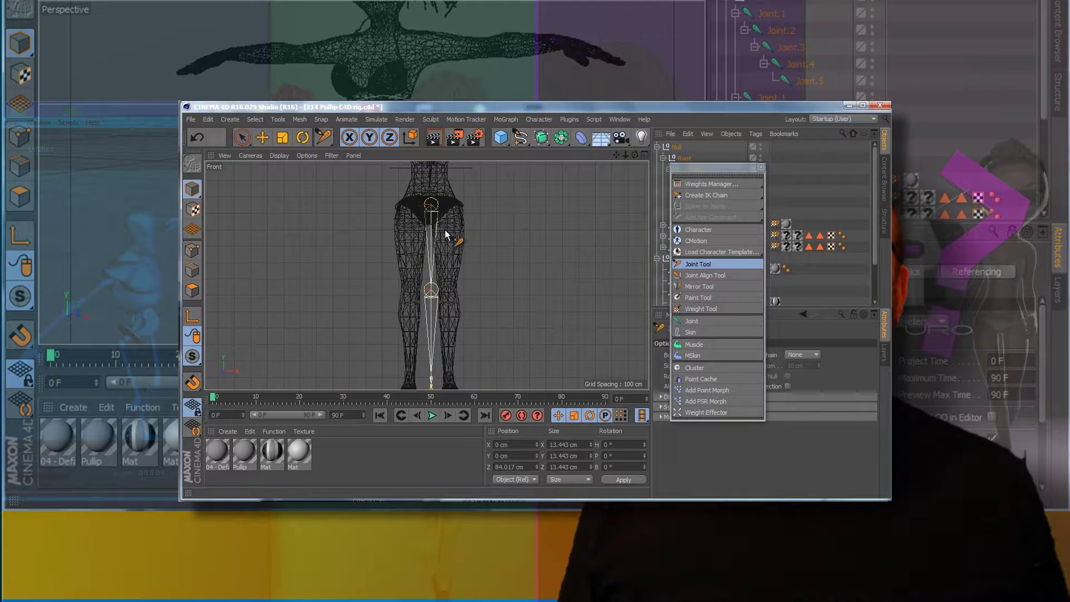
left_click(262, 137)
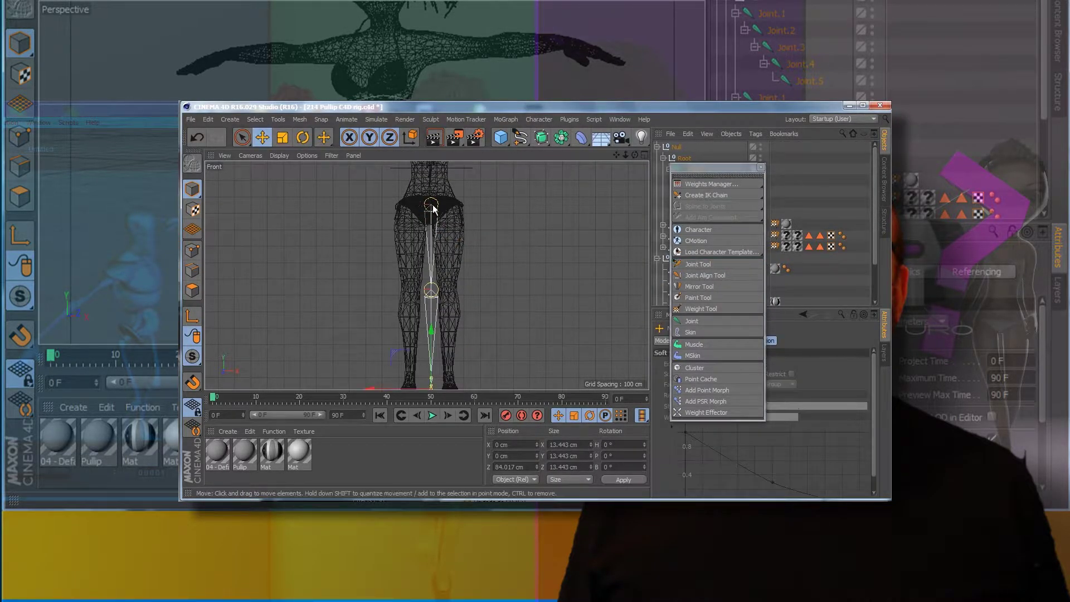
left_click(435, 211)
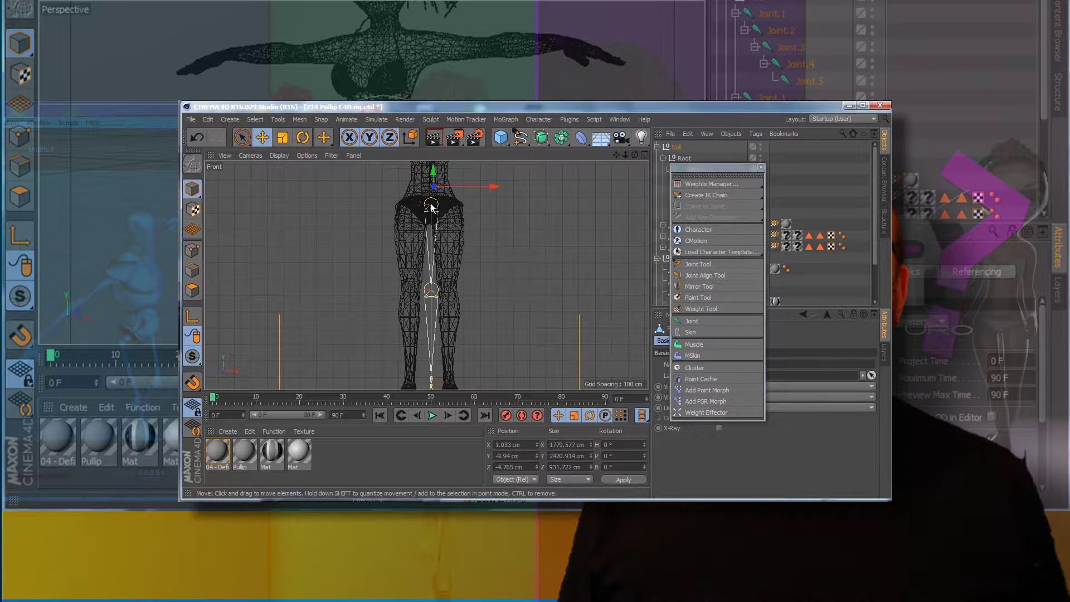
left_click_drag(495, 186, 501, 188)
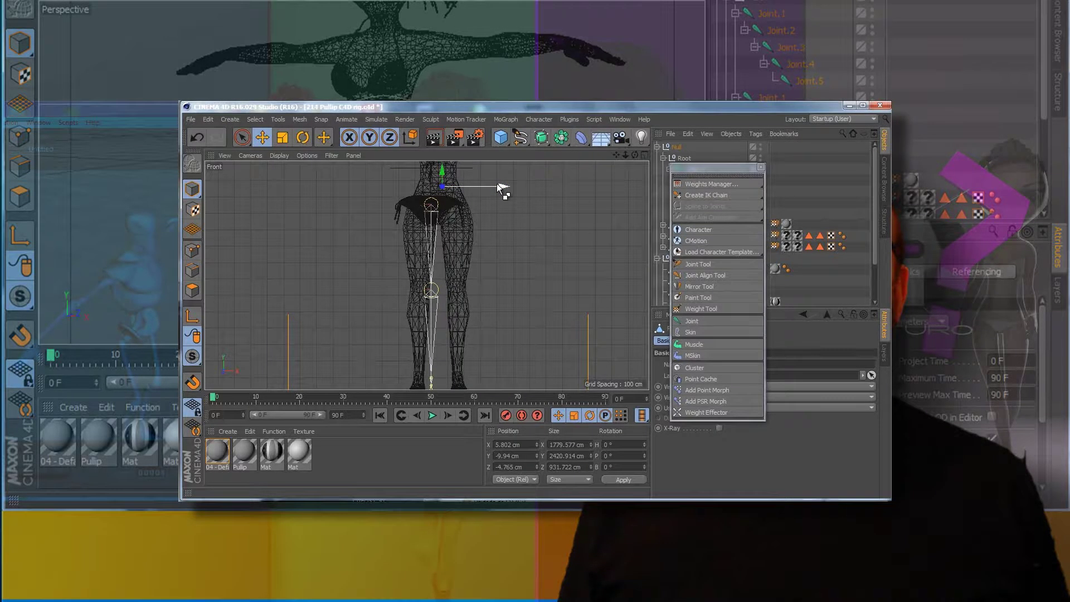
key("ctrl+z")
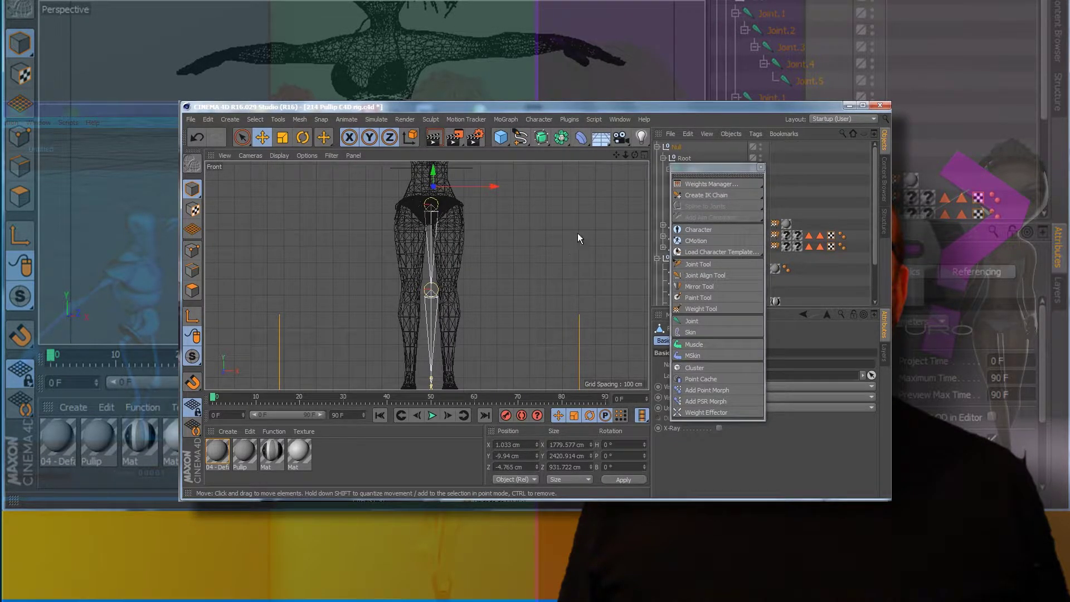
left_click(488, 210)
left_click(431, 206)
left_click(439, 204)
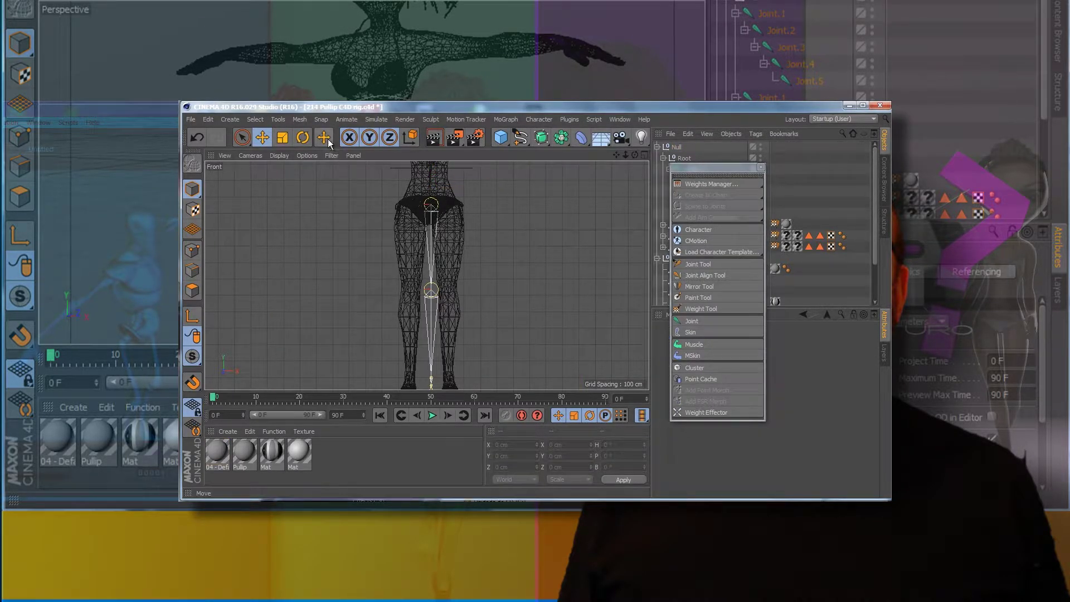
left_click(431, 215)
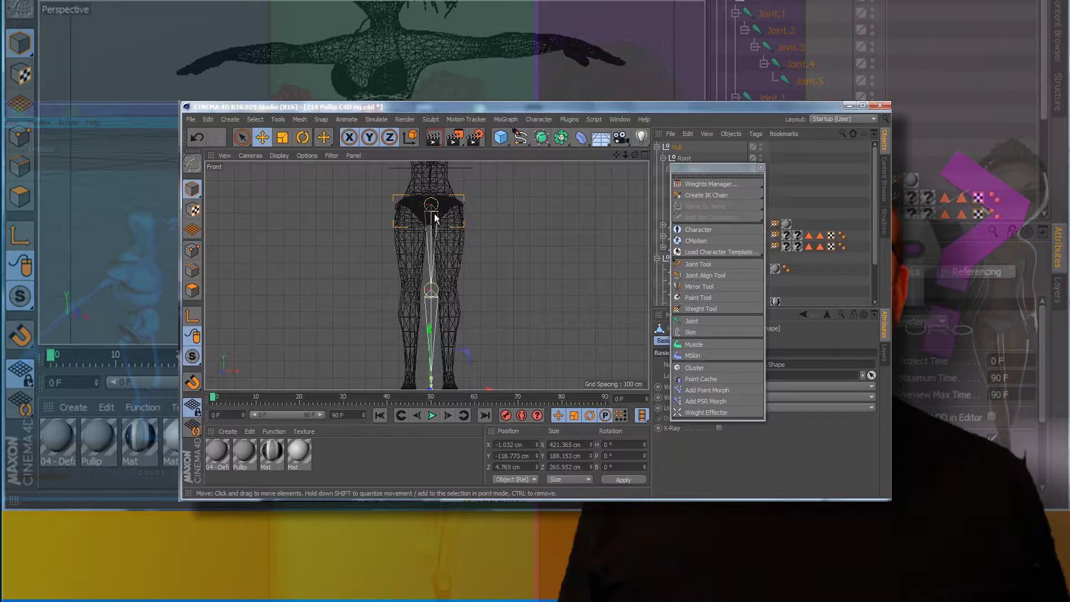
left_click(432, 211)
left_click(433, 215)
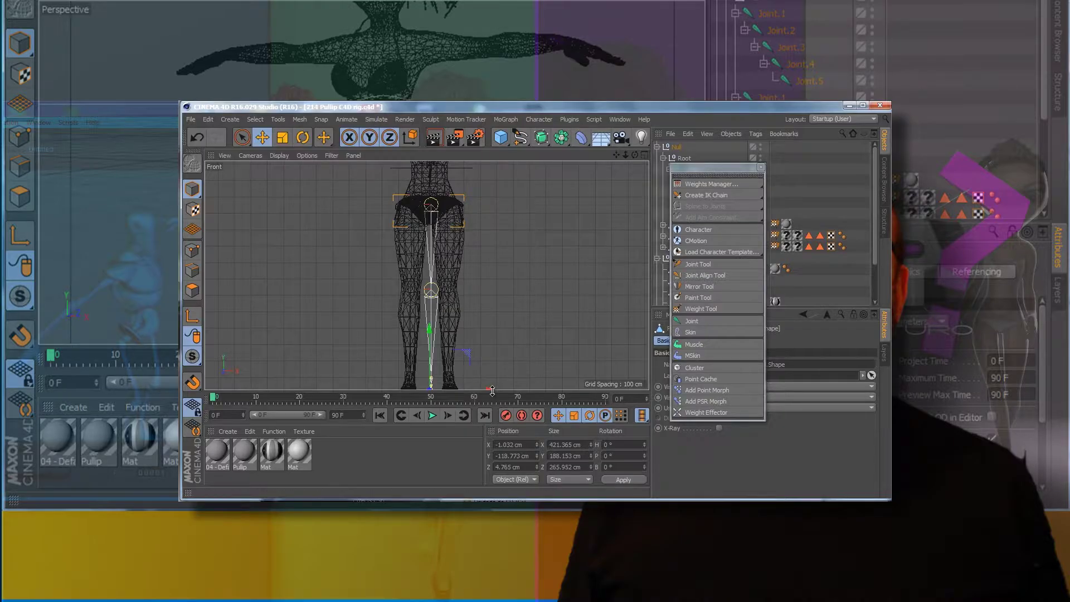
left_click_drag(489, 390, 494, 391)
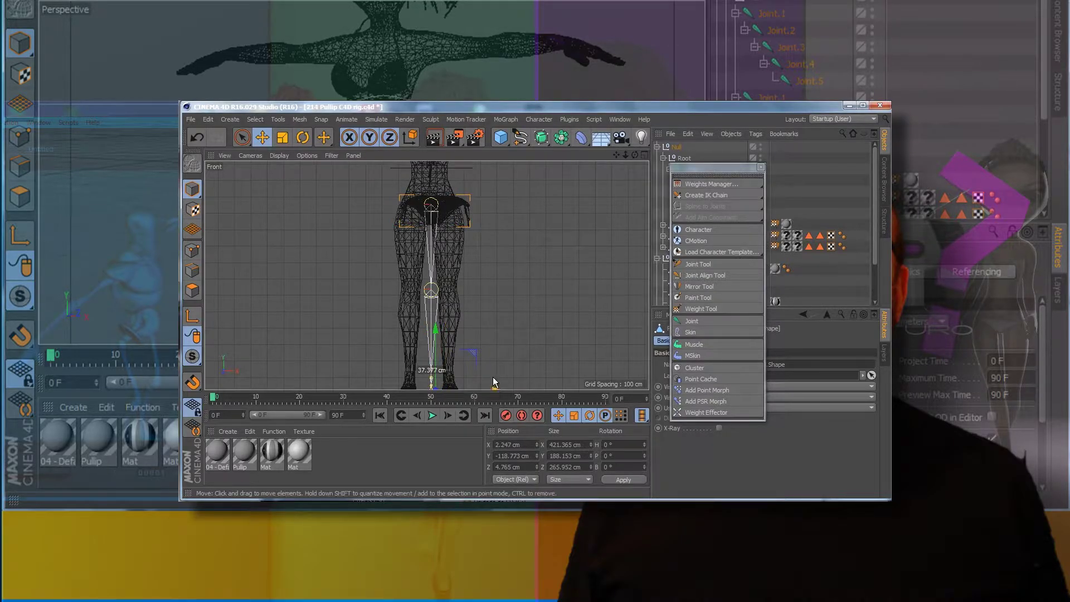
key("ctrl+z")
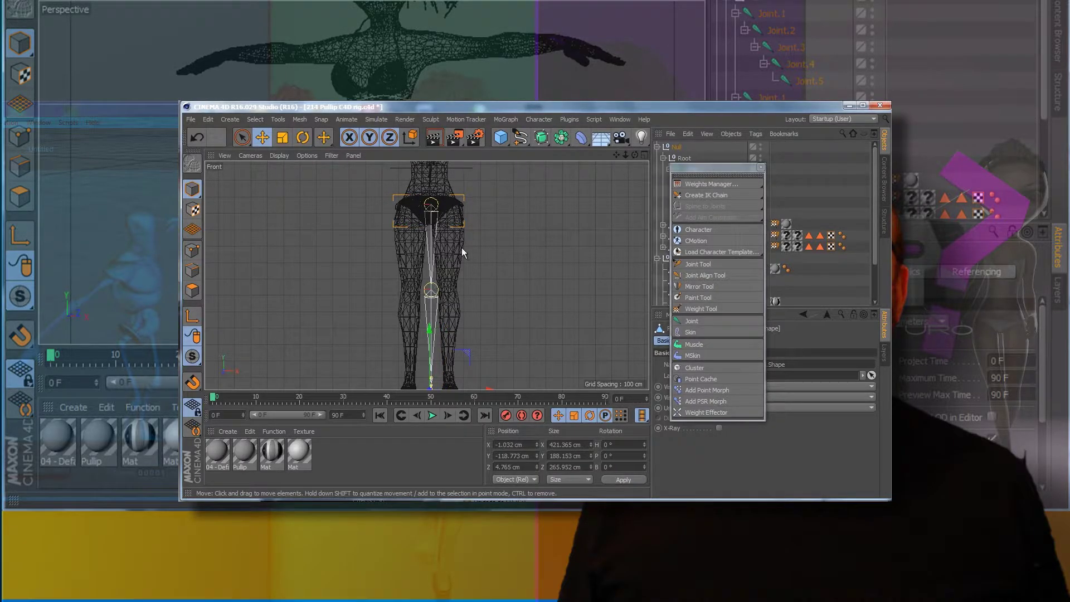
scroll(436, 201, "down", 2)
left_click(430, 223)
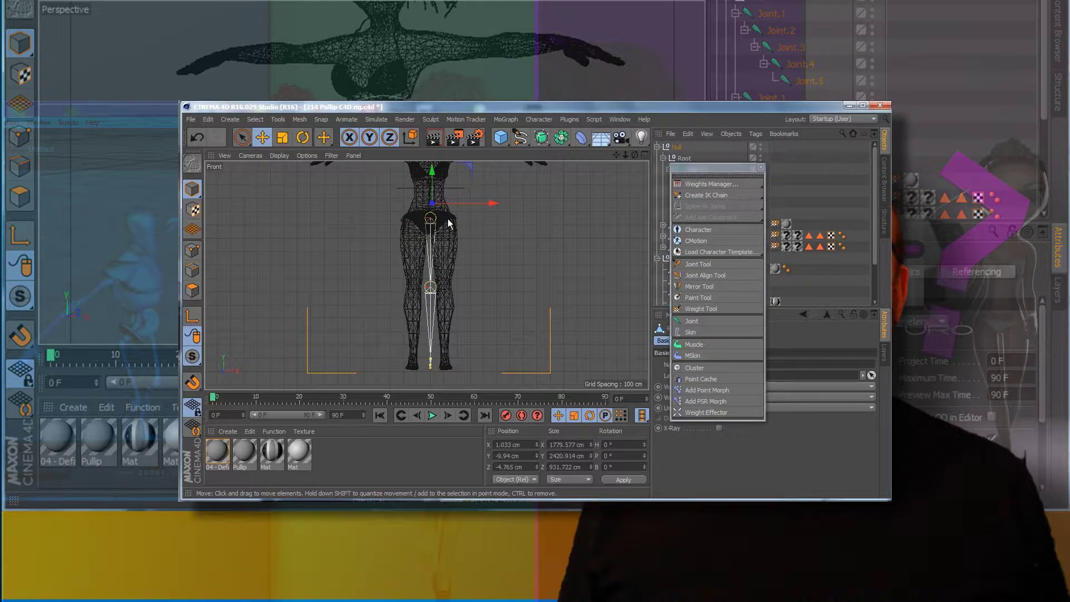
Select Joint.1 and give the leg chain a first move along X and slight rotation
left_click_drag(719, 170, 735, 232)
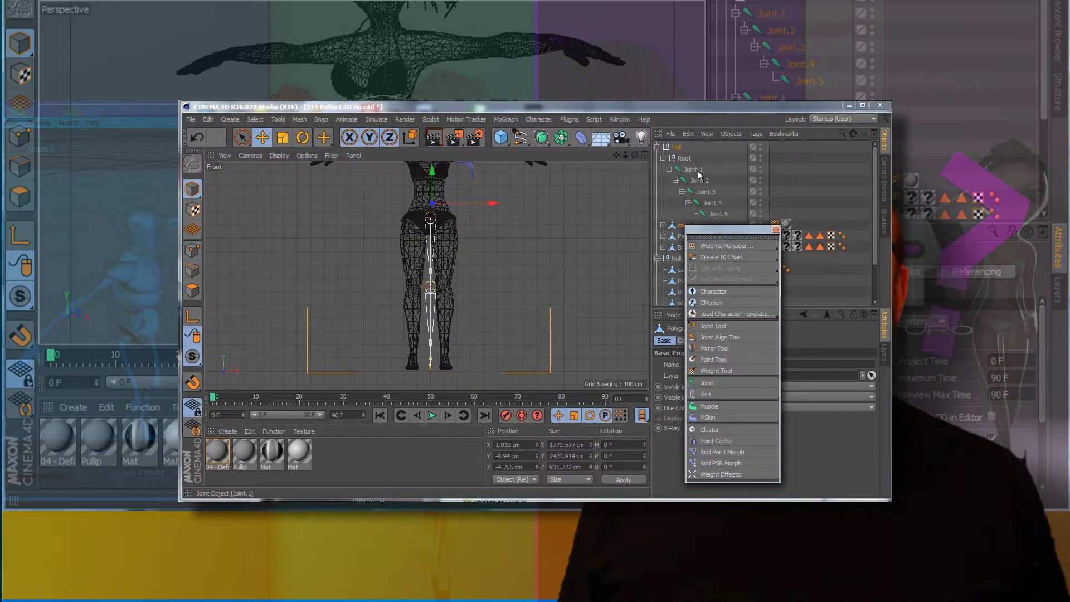
left_click(698, 172)
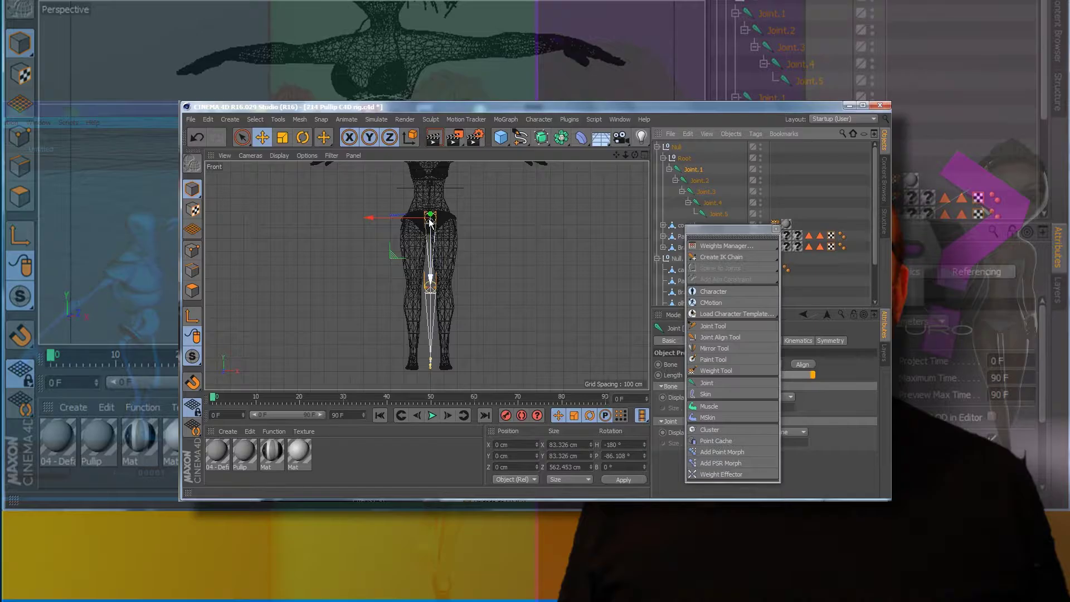
left_click_drag(373, 219, 380, 221)
left_click(307, 136)
left_click_drag(470, 203, 472, 197)
left_click(520, 213)
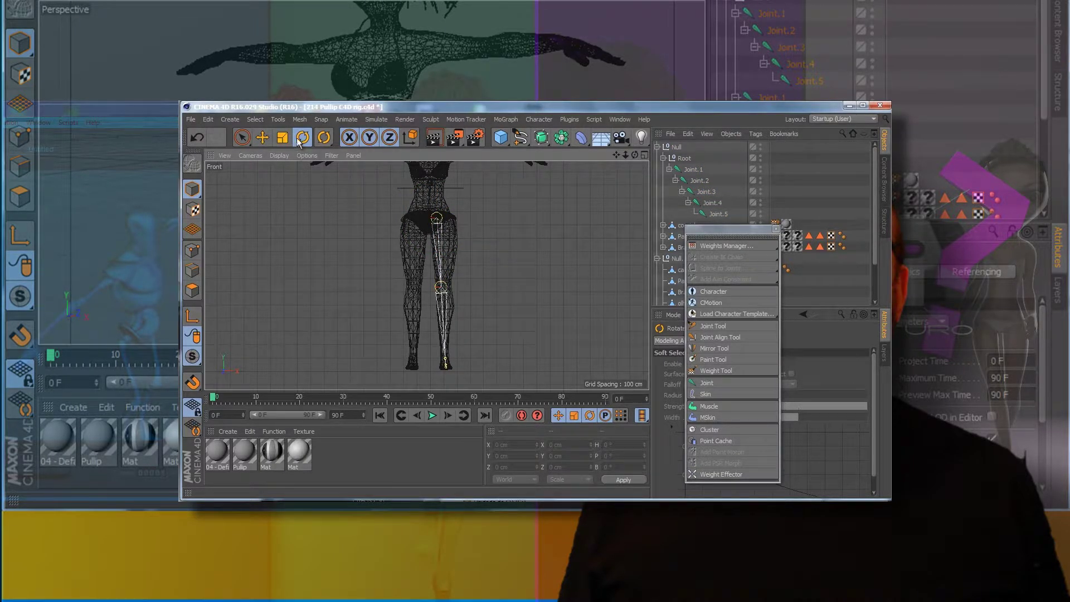
Fit the chain into the right leg at X 88.081 cm, pick Mirror Tool, dock the character palette
left_click(440, 222)
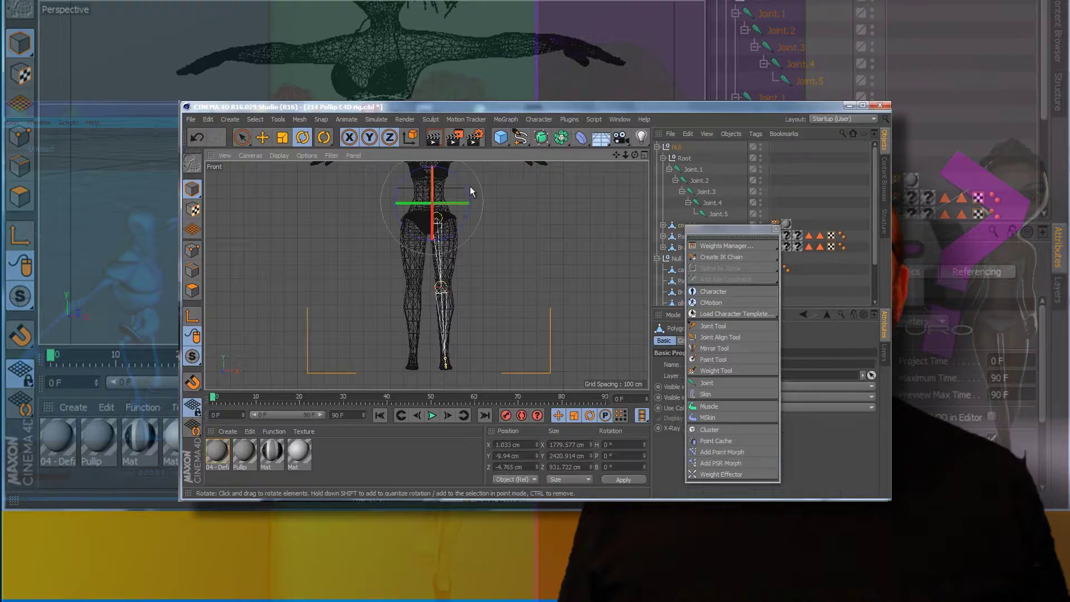
left_click(692, 170)
left_click_drag(468, 201, 468, 207)
key("e")
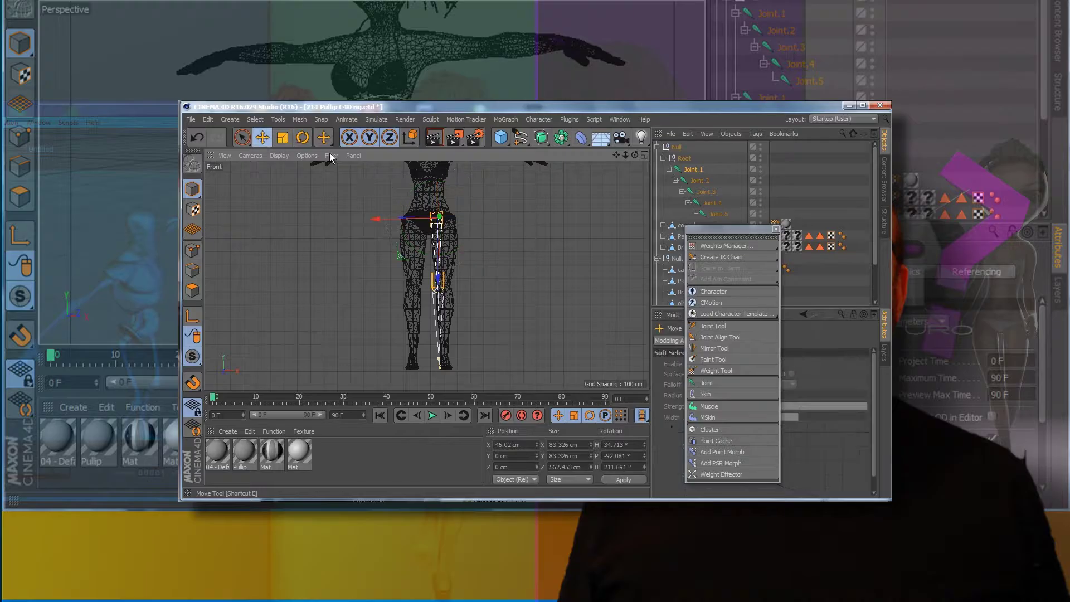
left_click_drag(390, 222, 399, 223)
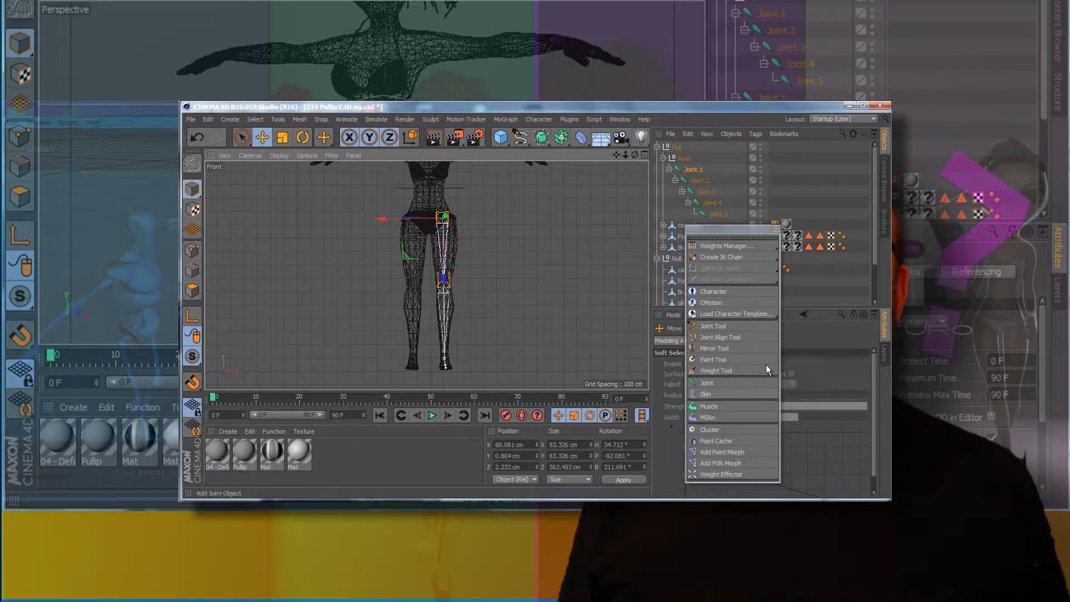
left_click(714, 348)
left_click_drag(726, 233, 591, 196)
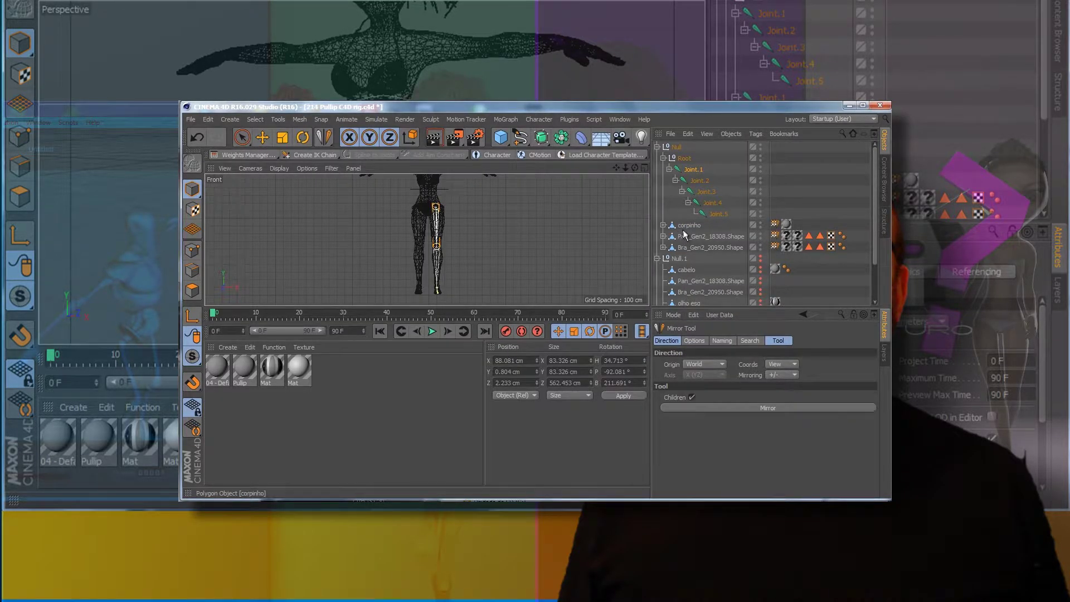
Enlarge the Front view and reload the Startup (User) layout
left_click_drag(423, 306, 424, 391)
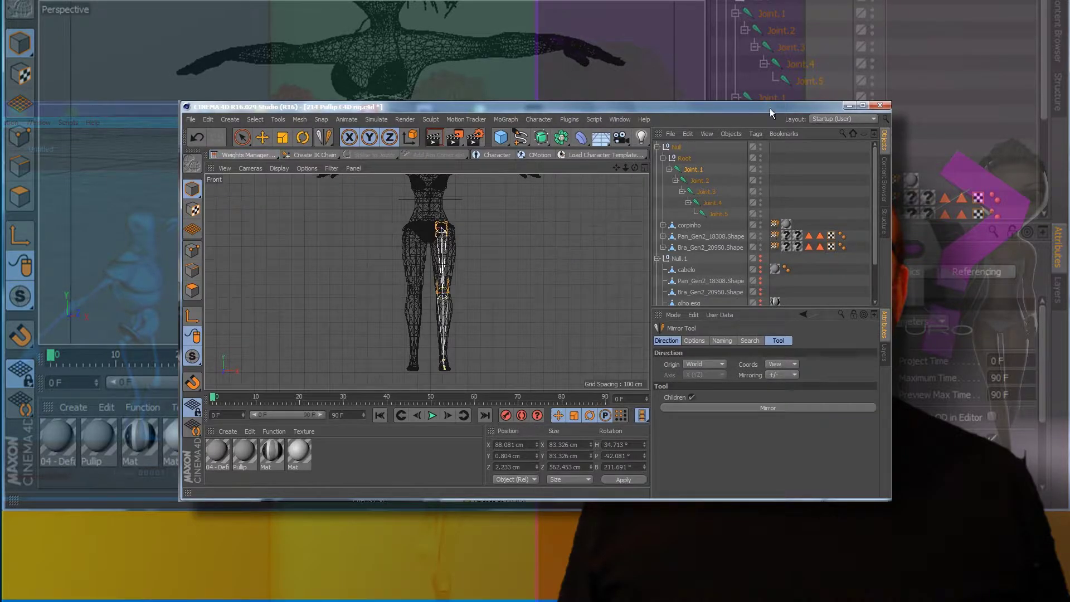
left_click(846, 119)
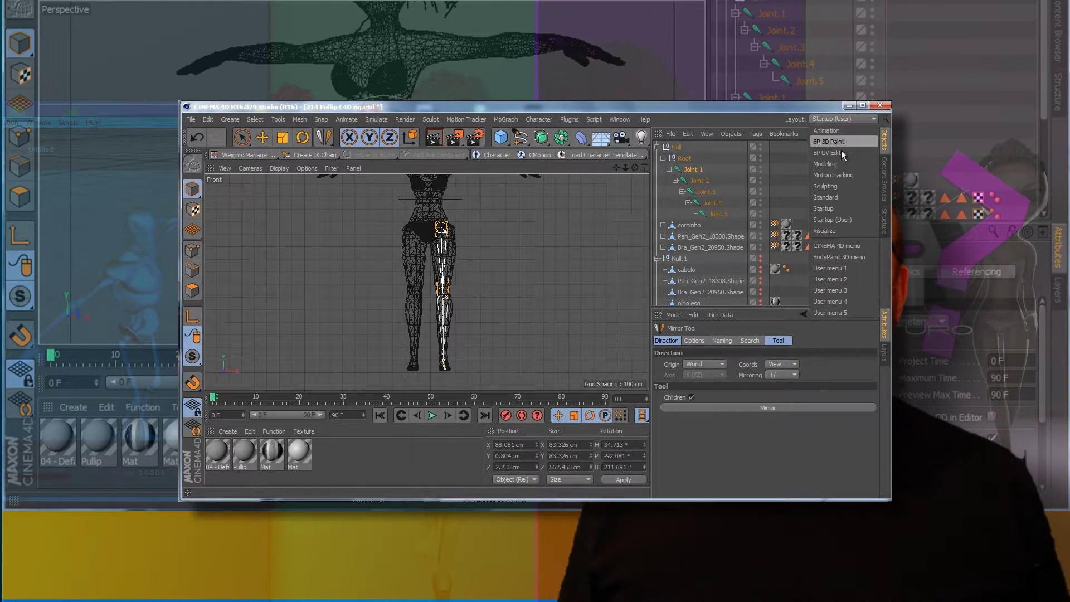
left_click(836, 220)
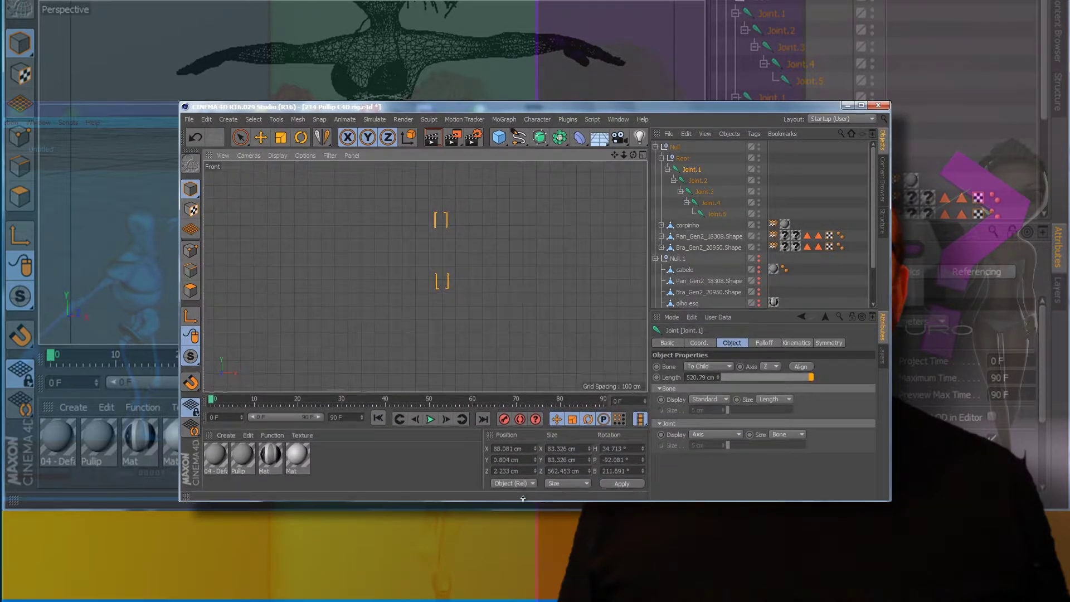
left_click(536, 119)
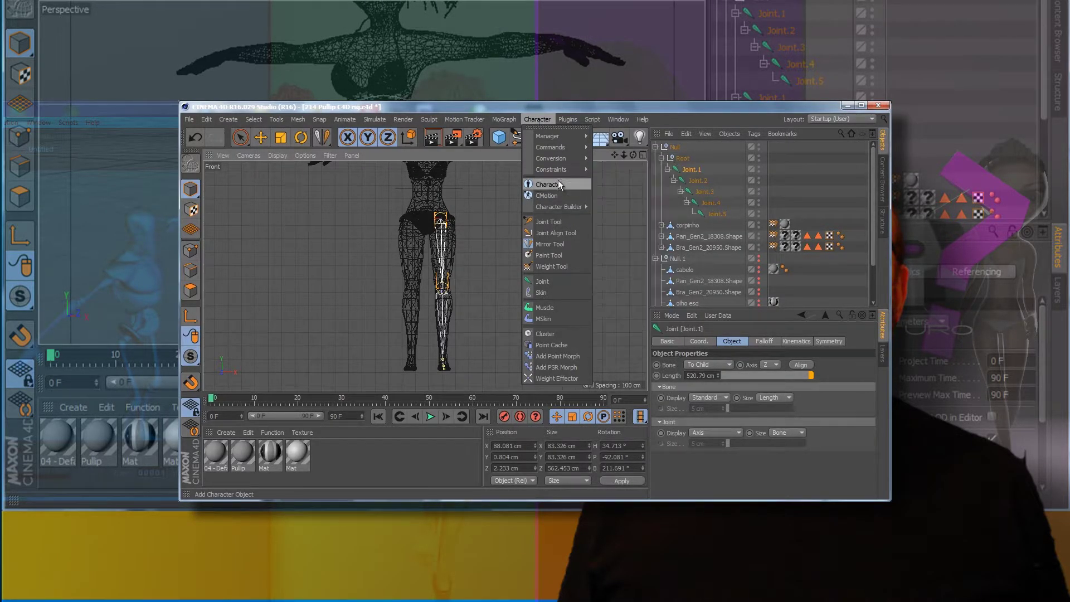
Tear off the Character menu as a floating palette and move it aside
mouse_move(550, 136)
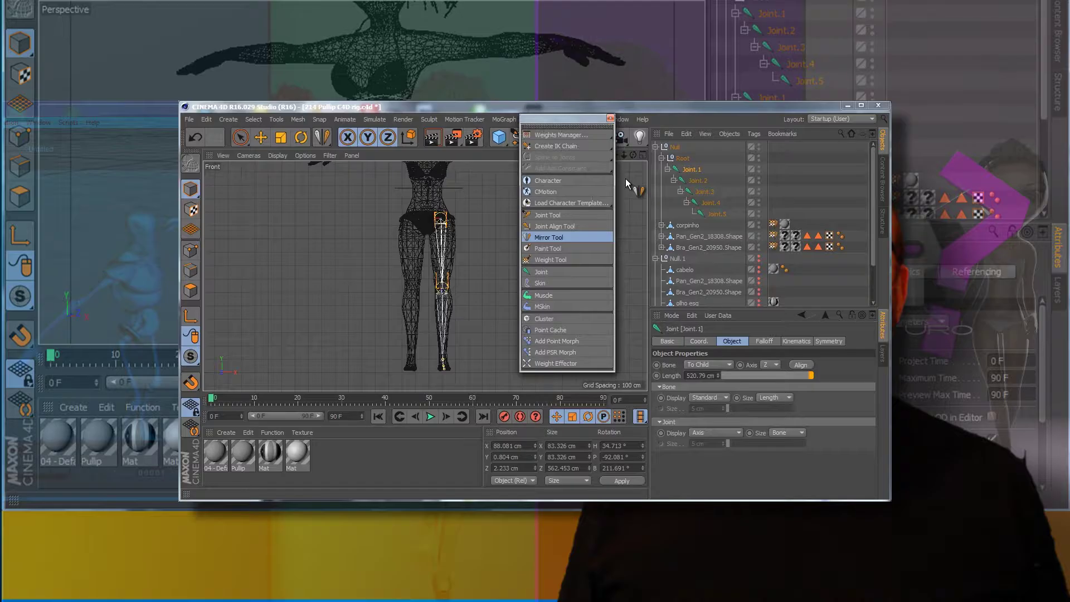
left_click_drag(566, 128, 655, 196)
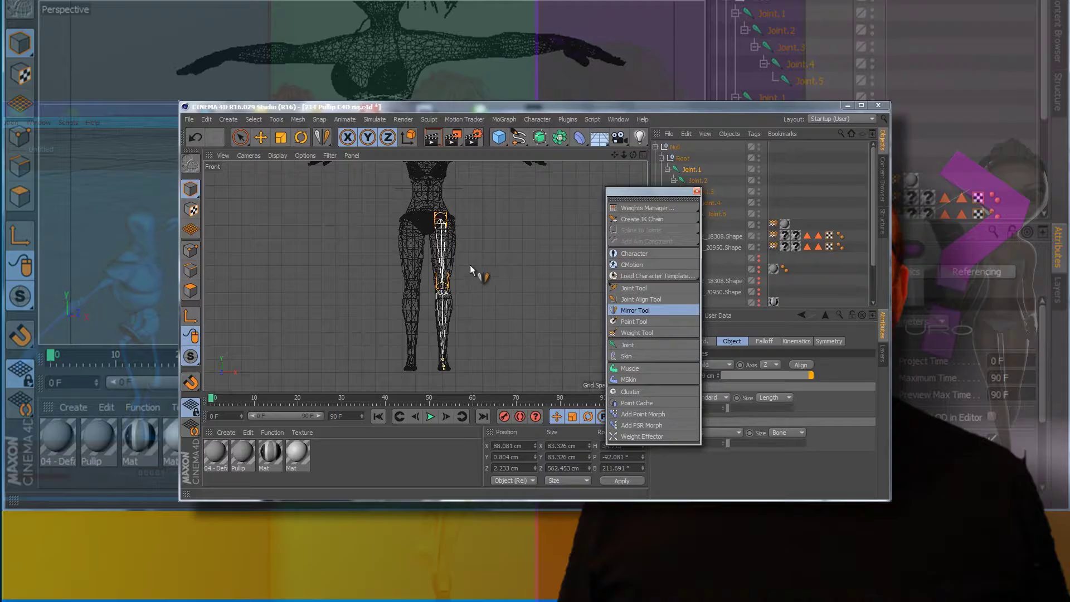
left_click_drag(658, 193, 602, 172)
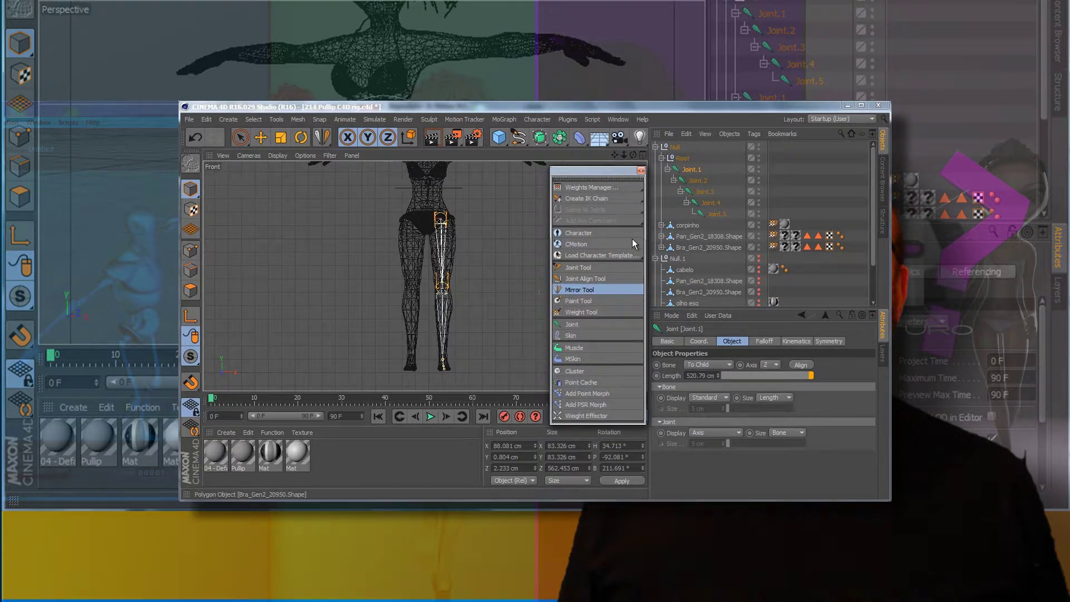
Mirror the leg joint chain onto the doll's other leg and switch to the four-view layout
left_click(580, 290)
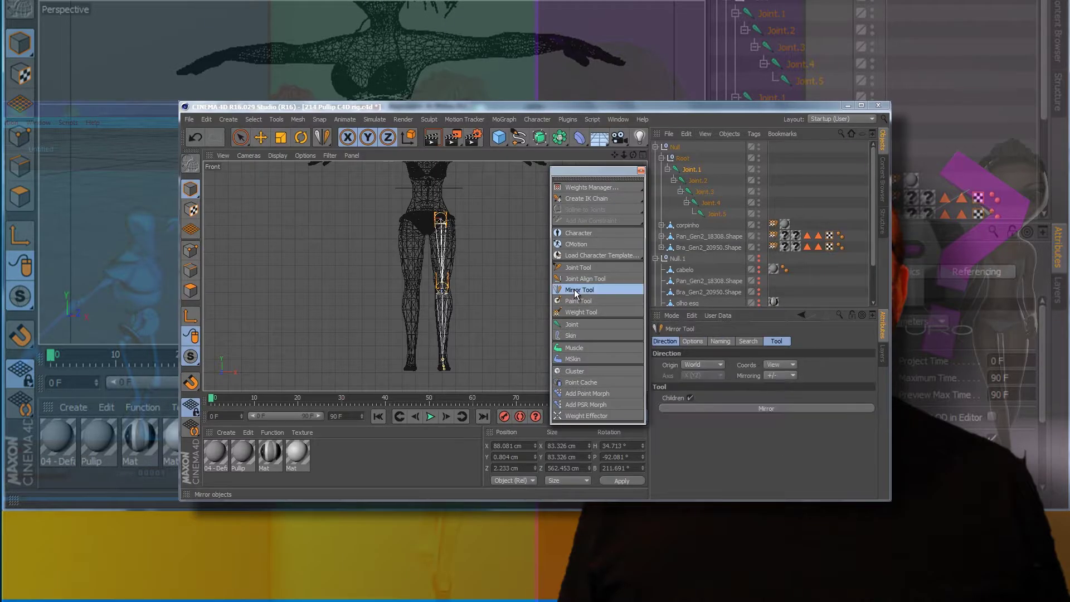
left_click(757, 408)
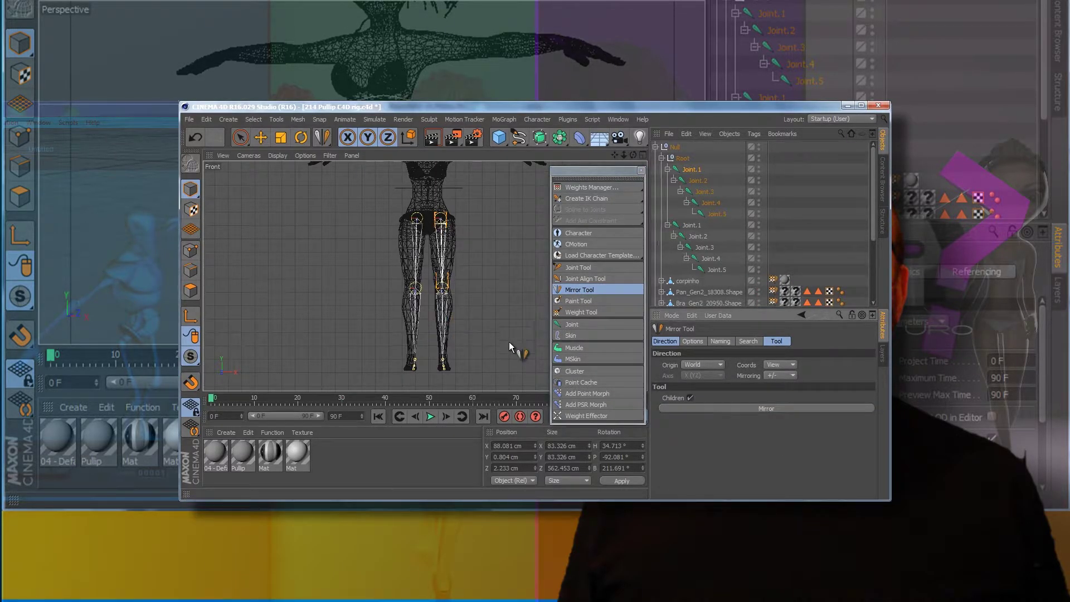
left_click_drag(584, 172, 695, 217)
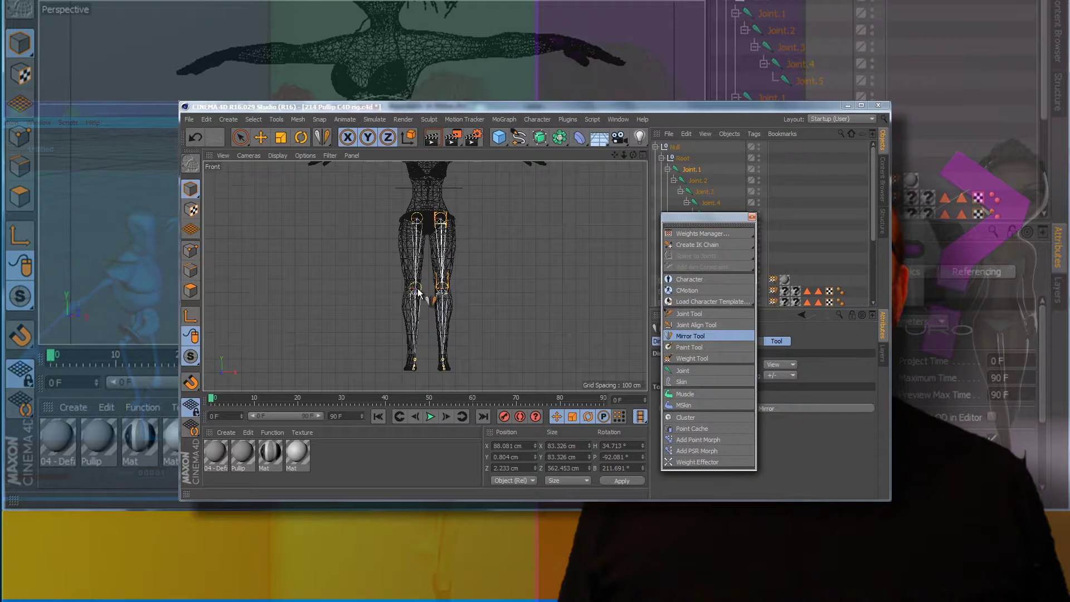
left_click(645, 155)
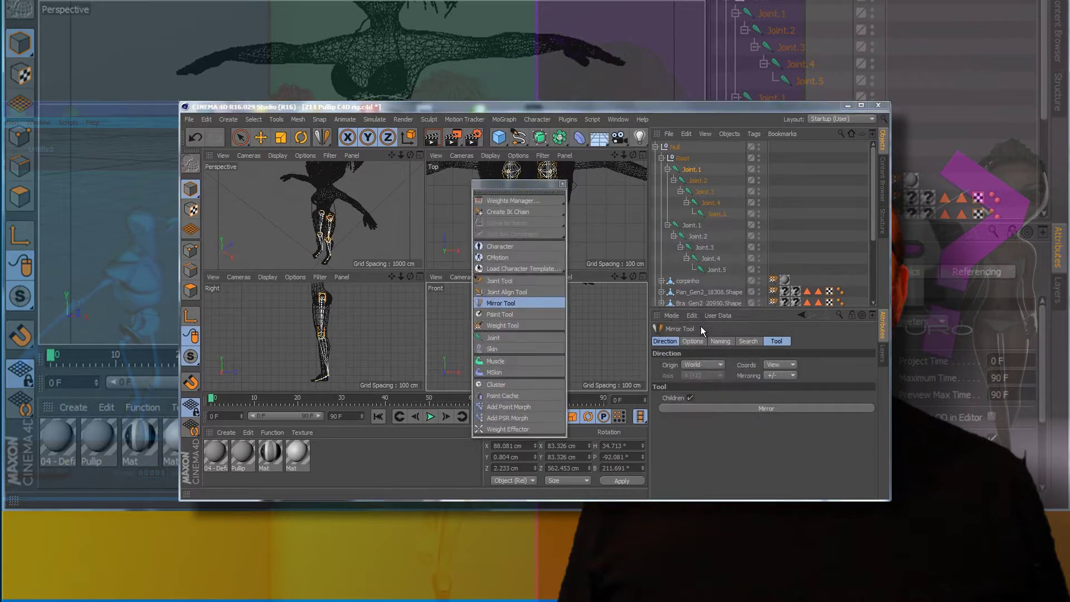
Select Root with its joint chains plus the corpinho and Gen2 meshes, undoing an accidental Character object
left_click(691, 148)
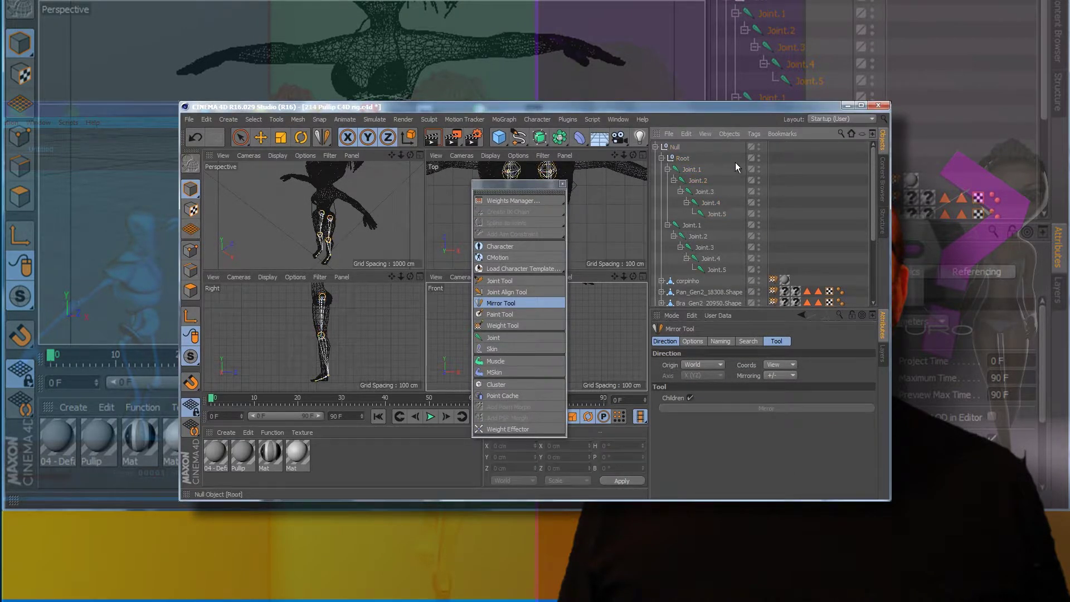
key("ctrl+z")
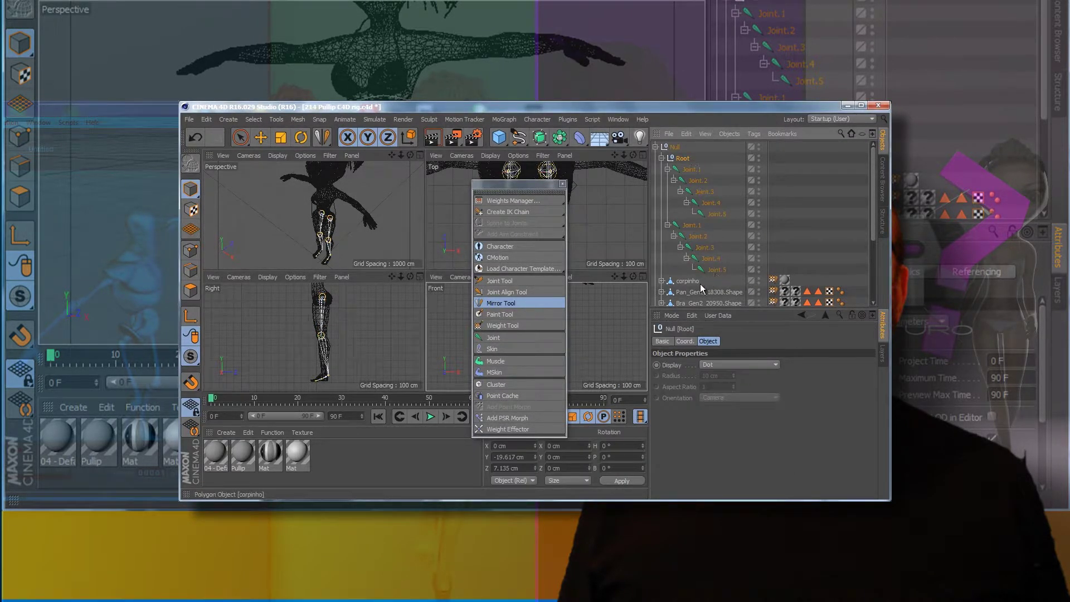
left_click(700, 301, "ctrl")
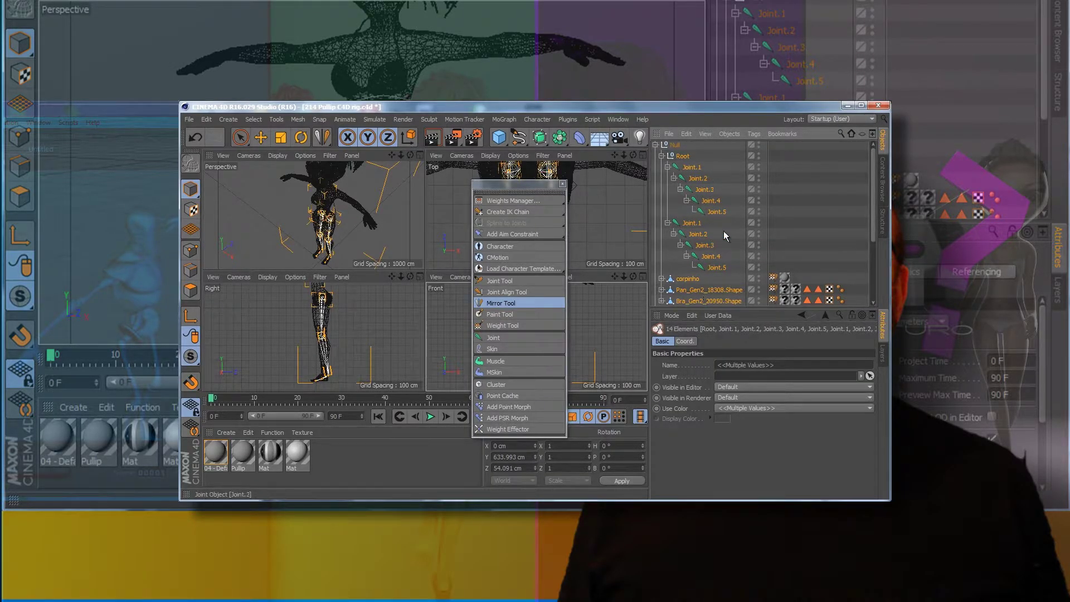
left_click(500, 247)
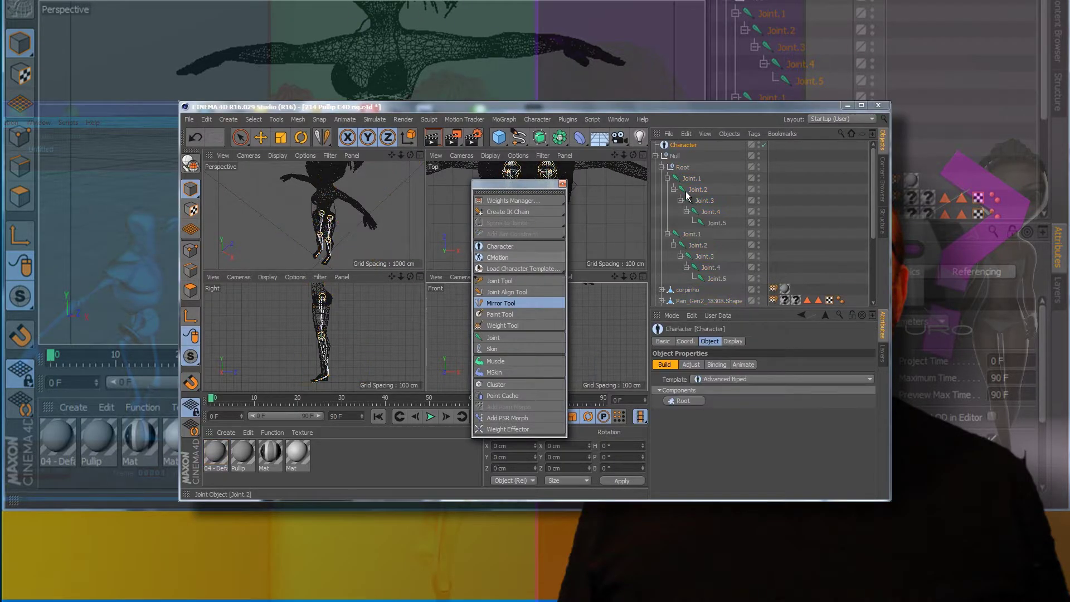
key("ctrl+z")
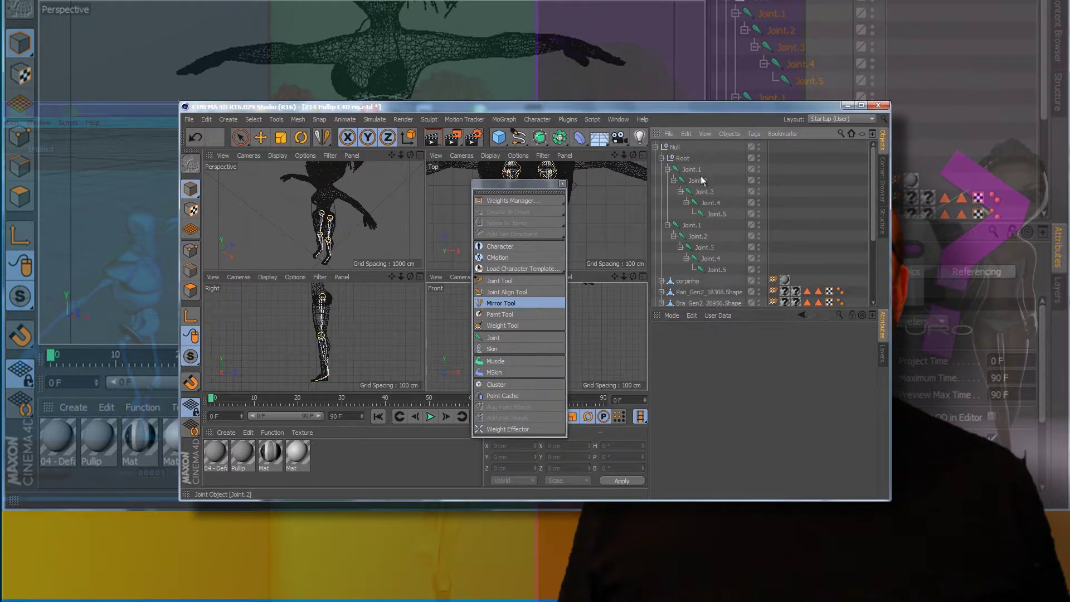
left_click(683, 159)
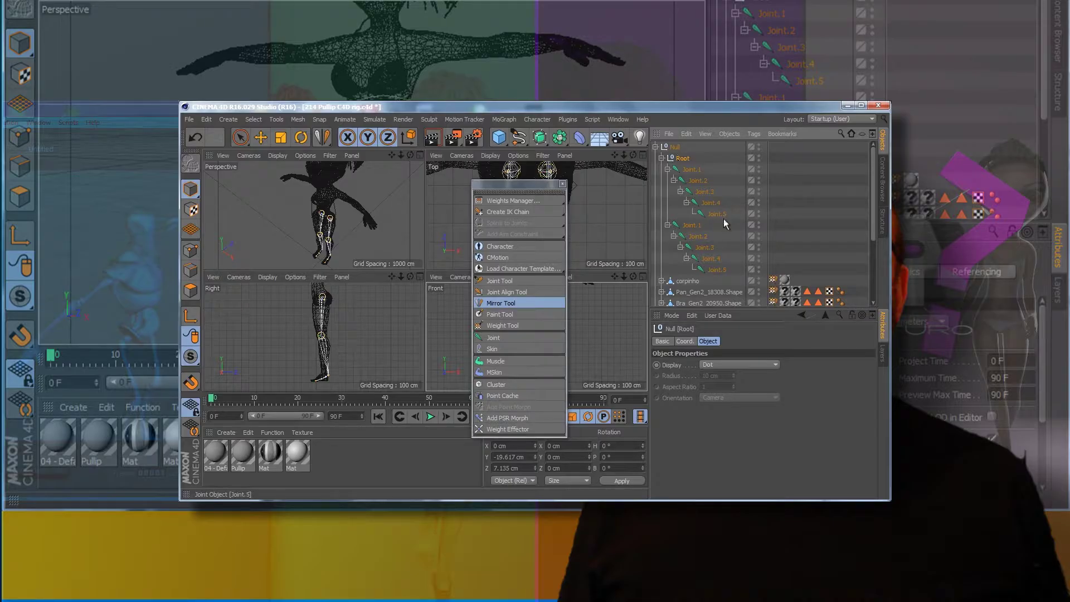
left_click(714, 301, "shift")
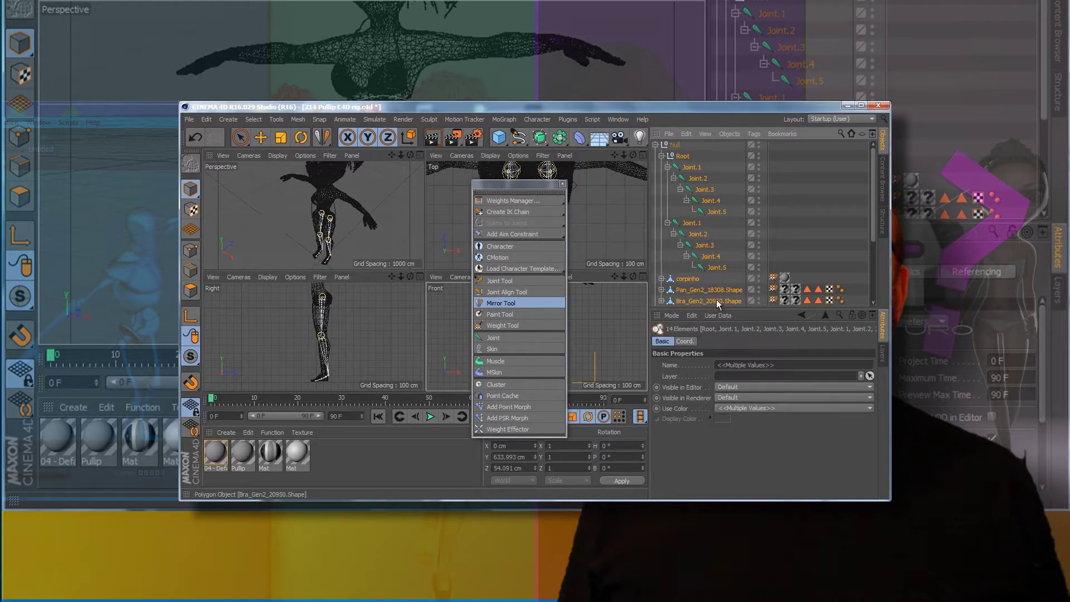
Bind the selected Root joints to the meshes, then select only the corpinho mesh with the Move tool
left_click(562, 215)
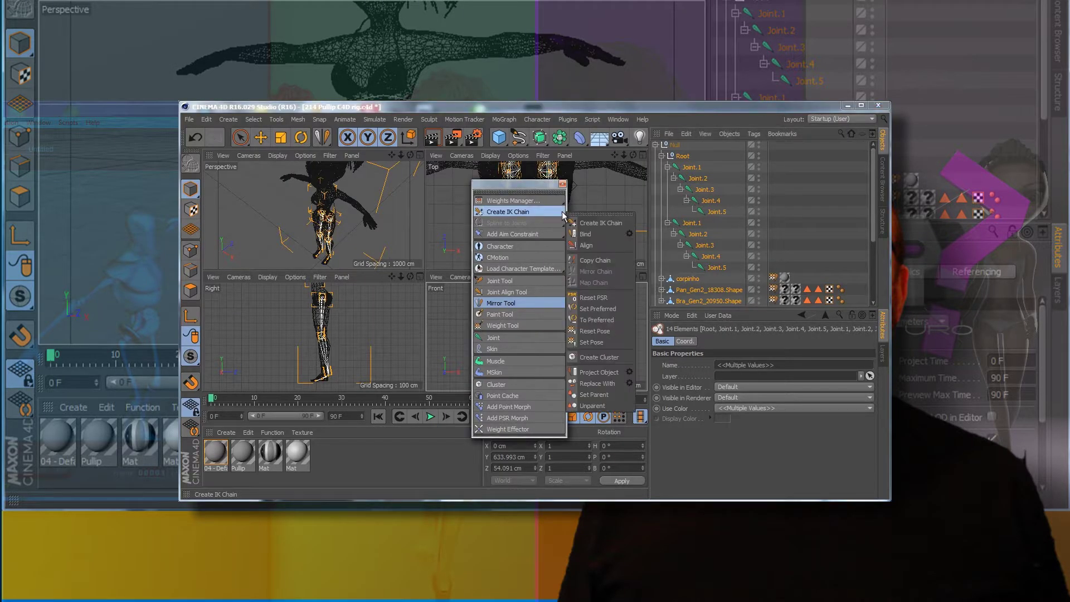
left_click(585, 234)
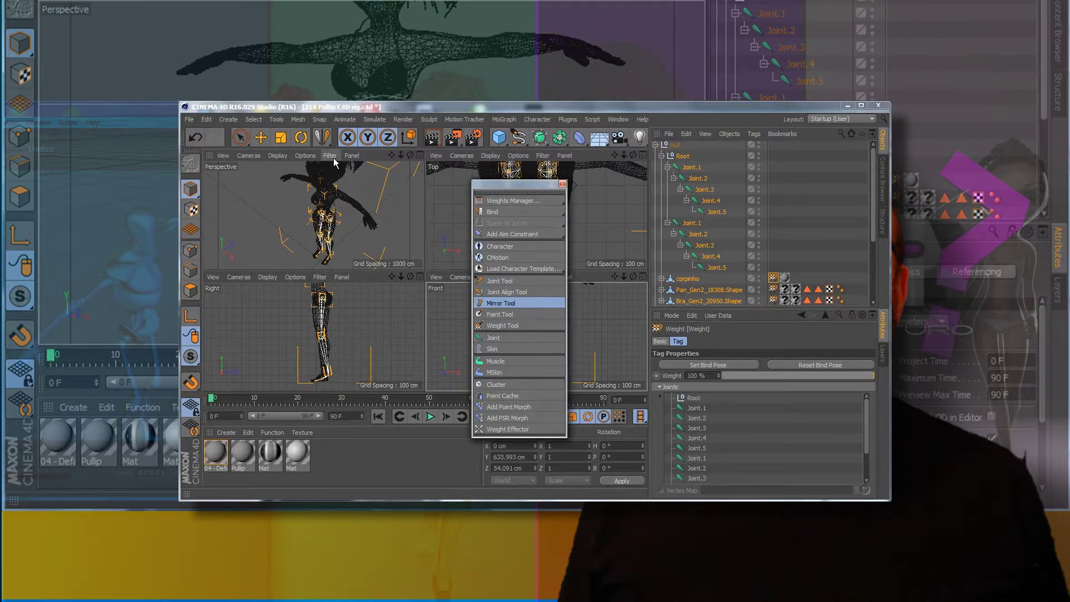
left_click(260, 137)
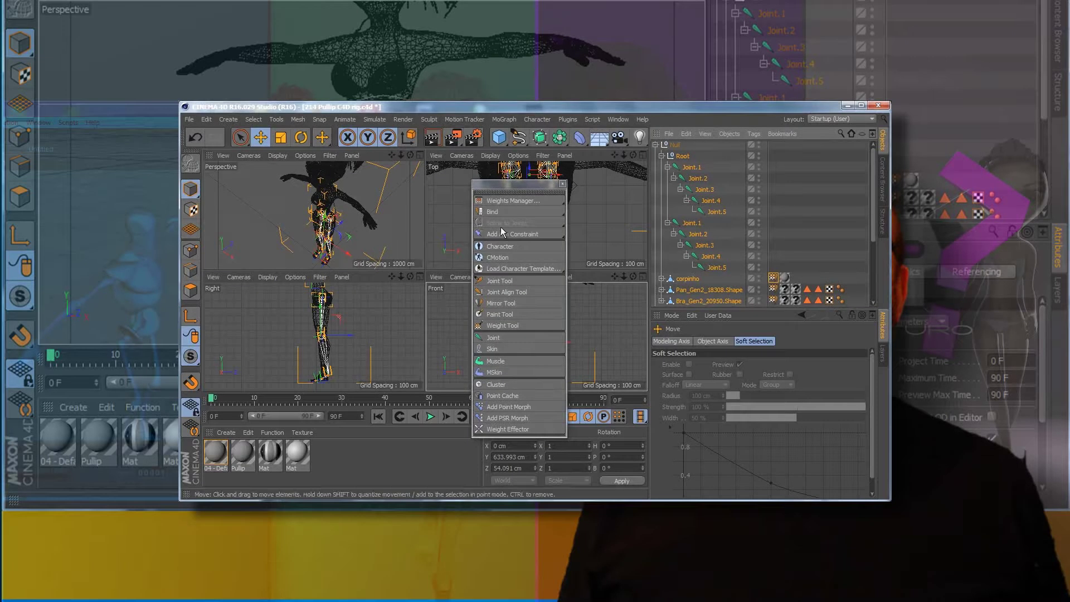
left_click(586, 229)
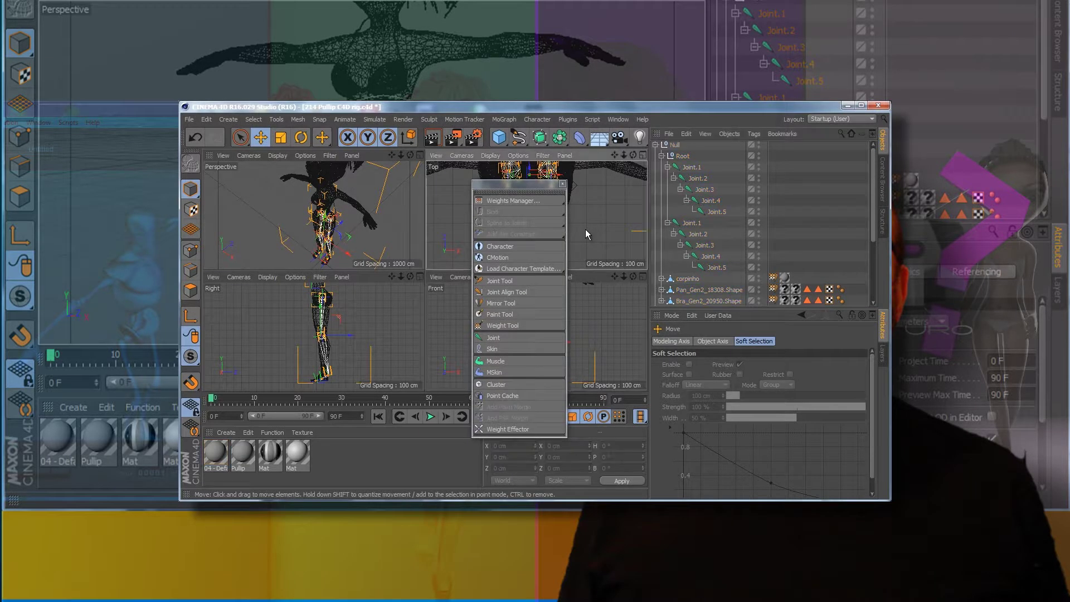
left_click(331, 222)
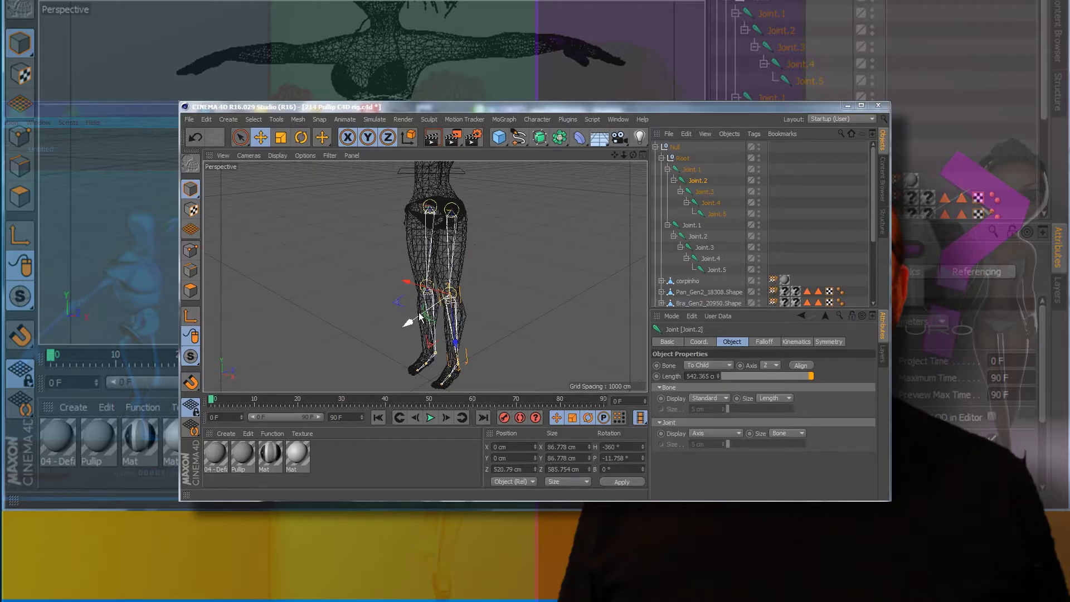
Move and rotate Joint.2 to check the leg deforms, undo both tests, then orbit lower
mouse_move(410, 325)
left_mouse_down()
mouse_move(400, 322)
mouse_move(430, 308)
mouse_move(422, 315)
left_mouse_up()
key("ctrl+z")
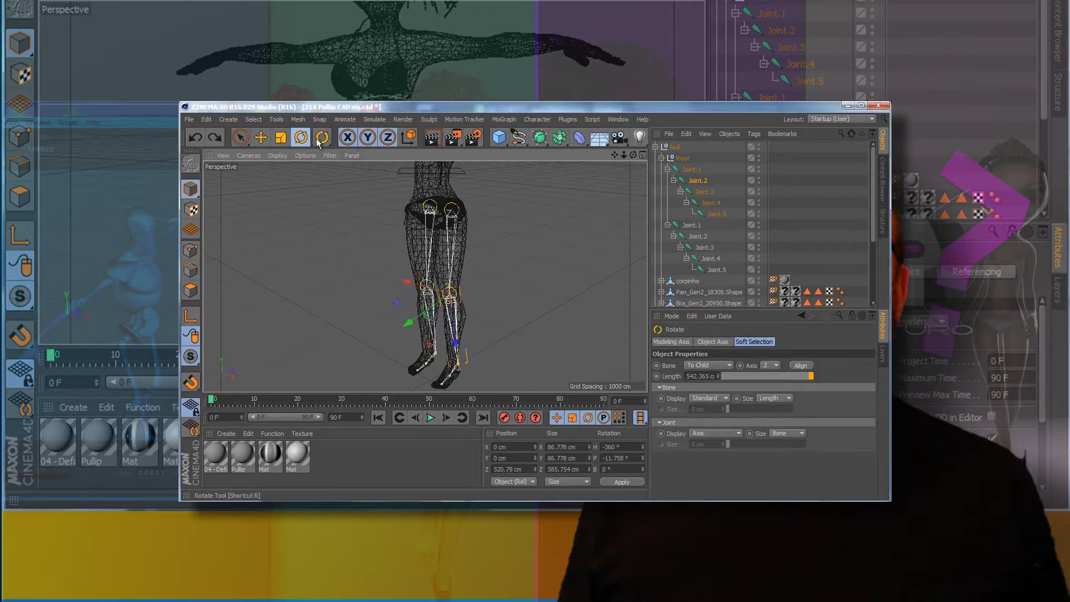
left_click(301, 138)
mouse_move(430, 276)
left_mouse_down()
mouse_move(407, 338)
mouse_move(412, 273)
mouse_move(422, 286)
left_mouse_up()
key("ctrl+z")
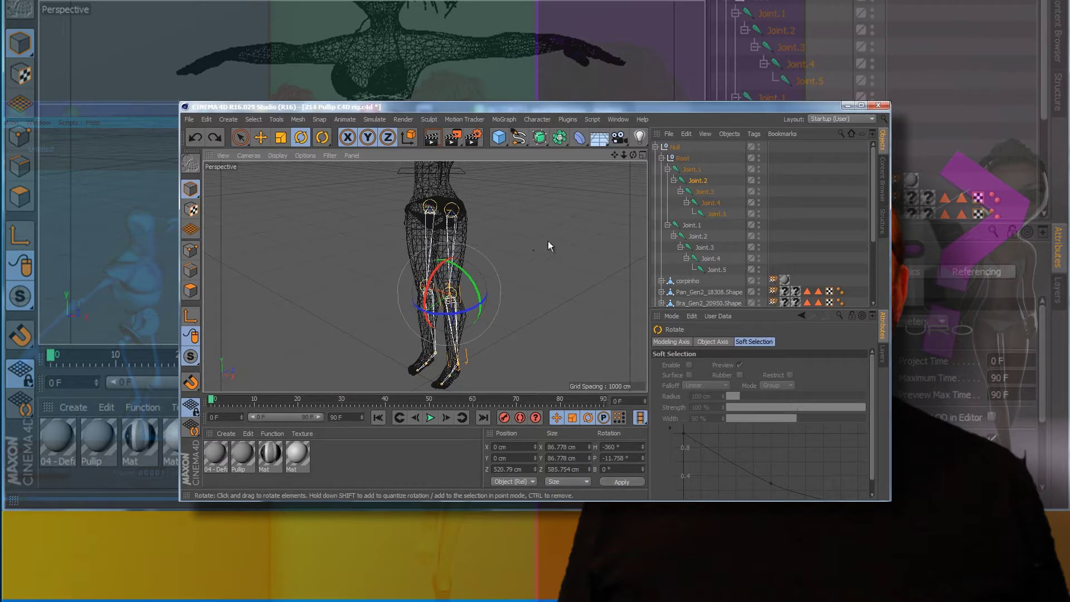
left_click_drag(584, 213, 580, 283, "alt")
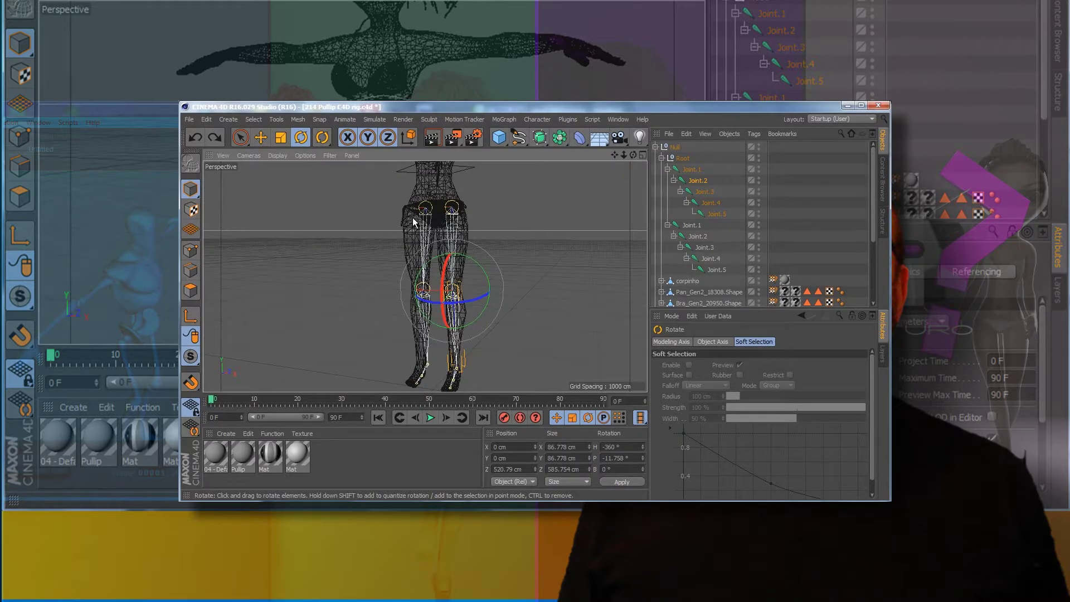